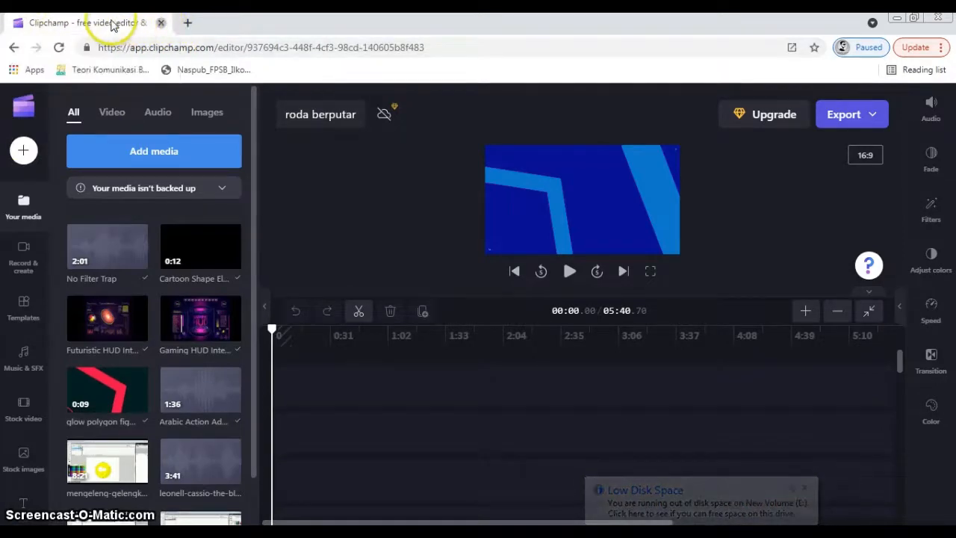
- Show the desktop and launch Google Chrome with the Person 1 profile
{"action": "key", "text": "super+d"}
{"action": "left_click", "coordinate": [125, 392]}
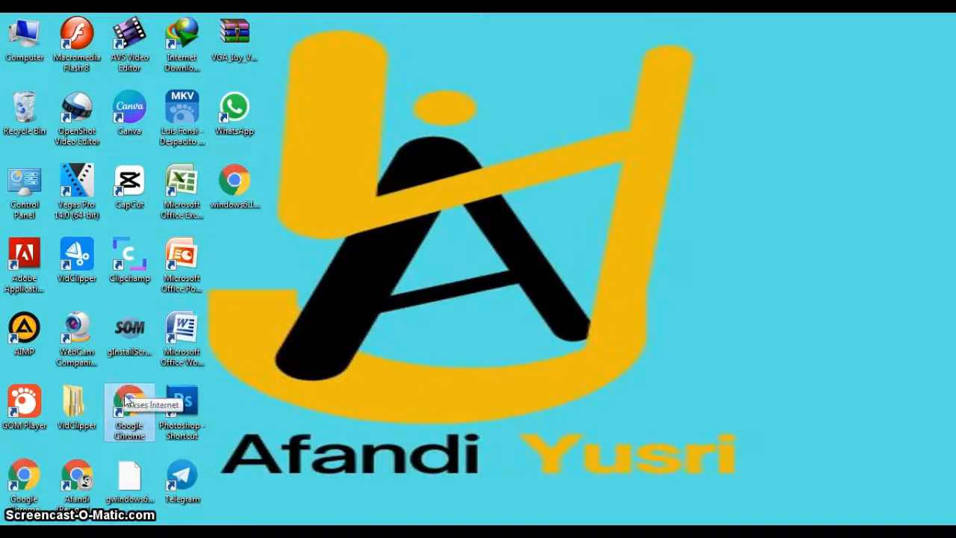
{"action": "double_click", "coordinate": [131, 409]}
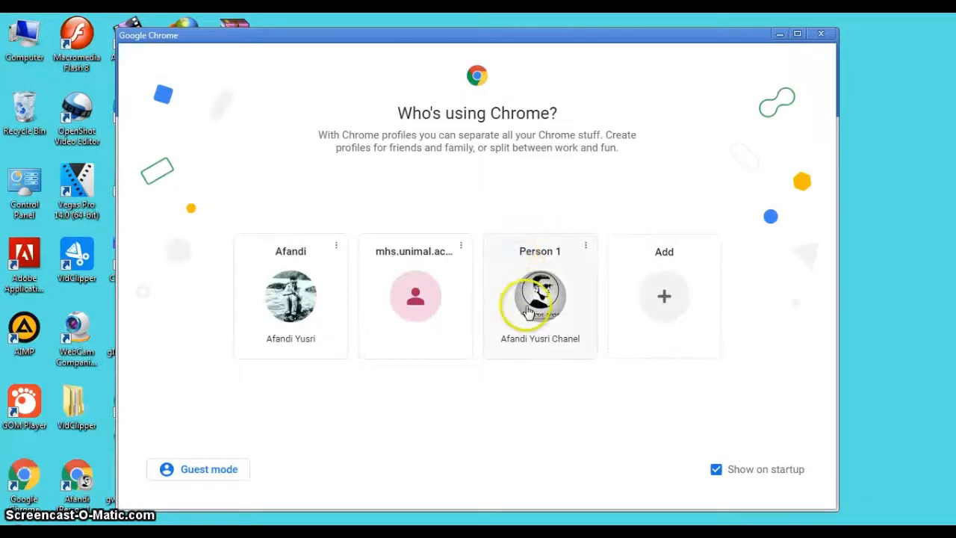
{"action": "left_click", "coordinate": [532, 303]}
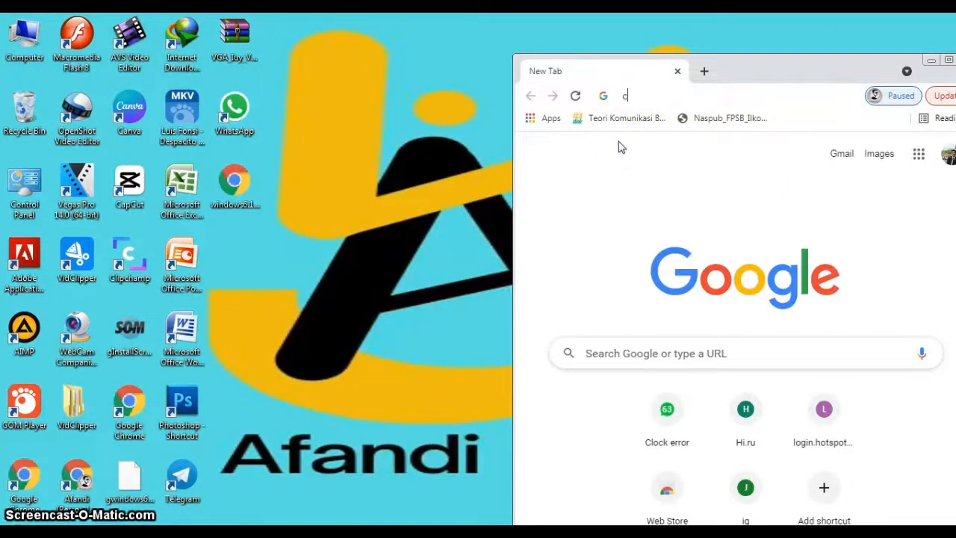
- Search the web for clipchamp, open the app.clipchamp.com result and maximize the browser window
{"action": "type", "text": "cli"}
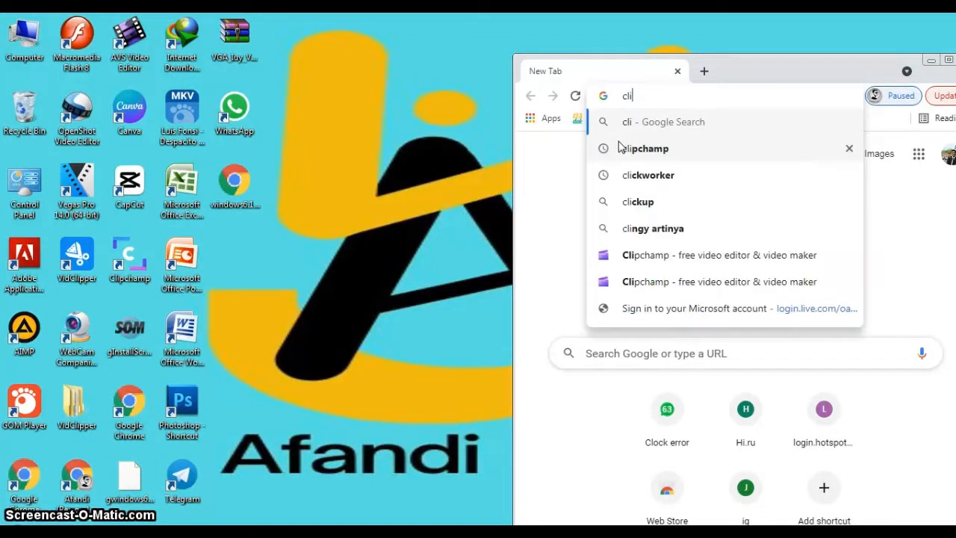
{"action": "left_click", "coordinate": [656, 150]}
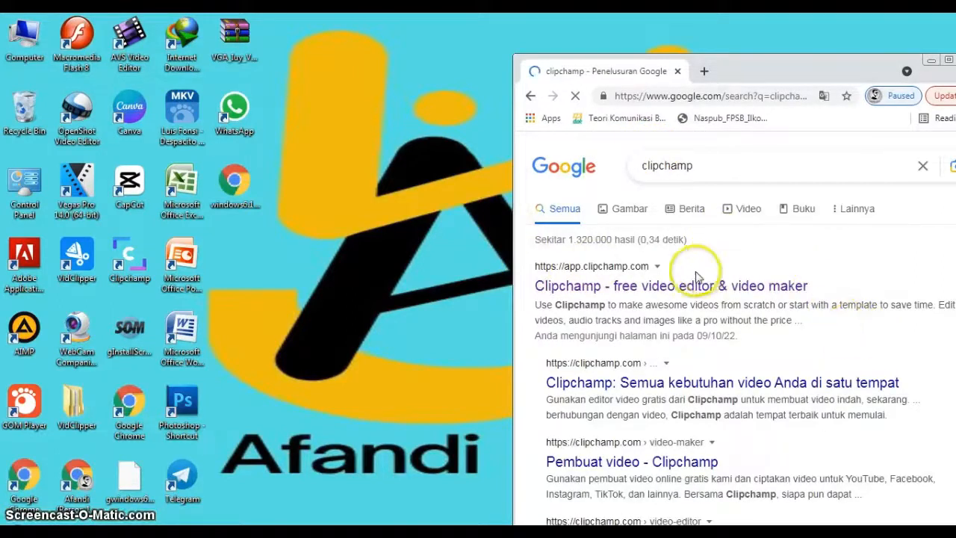
{"action": "left_click", "coordinate": [671, 286]}
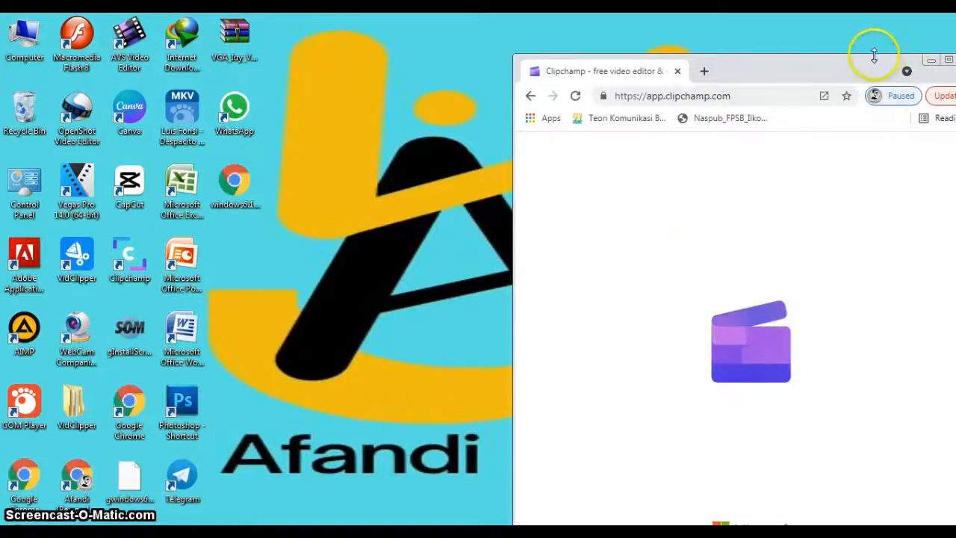
{"action": "left_click_drag", "start_coordinate": [864, 64], "coordinate": [575, 42]}
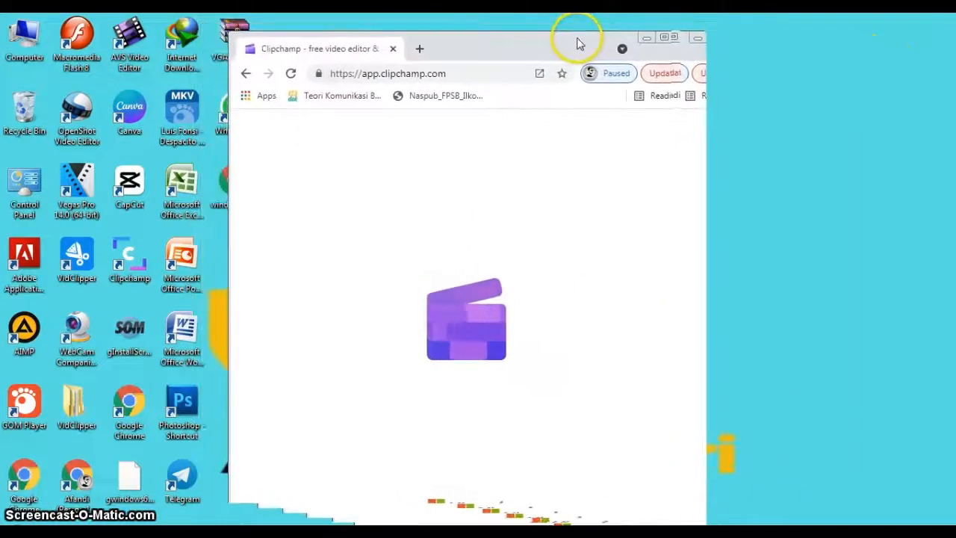
{"action": "left_click", "coordinate": [664, 37]}
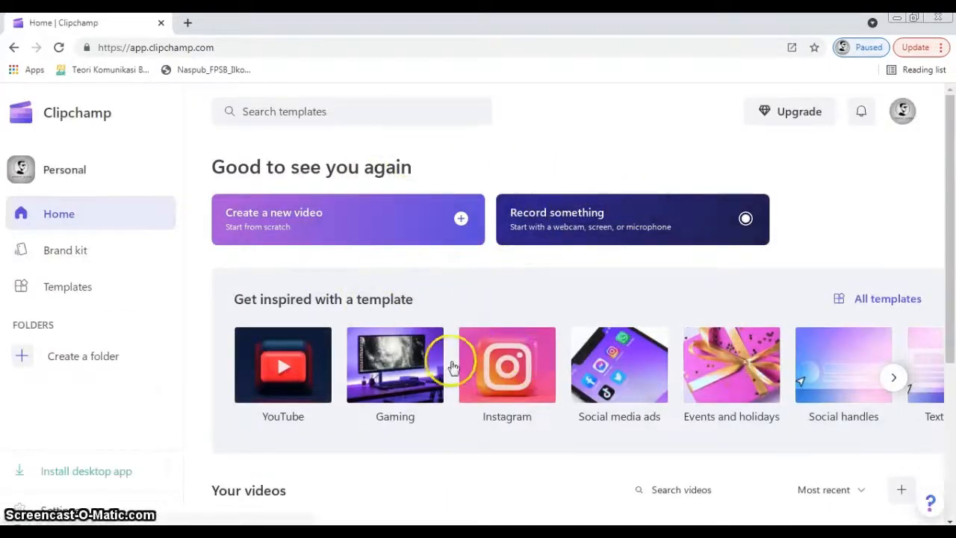
- Browse the template categories on the home page, view the Video meme templates and return to the home page
{"action": "left_click", "coordinate": [898, 378]}
{"action": "scroll", "coordinate": [899, 379], "scroll_direction": "down", "scroll_amount": 1}
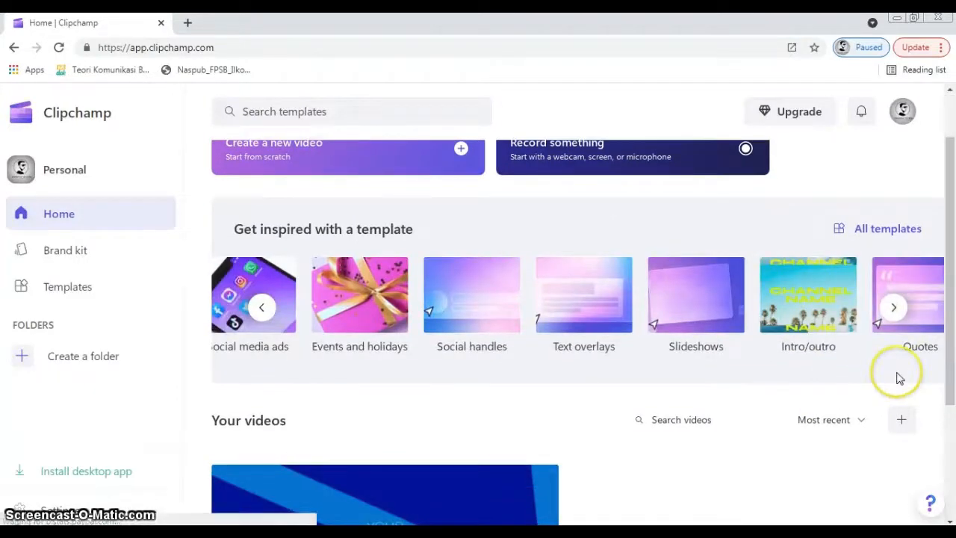
{"action": "left_click", "coordinate": [901, 316]}
{"action": "left_click", "coordinate": [900, 317]}
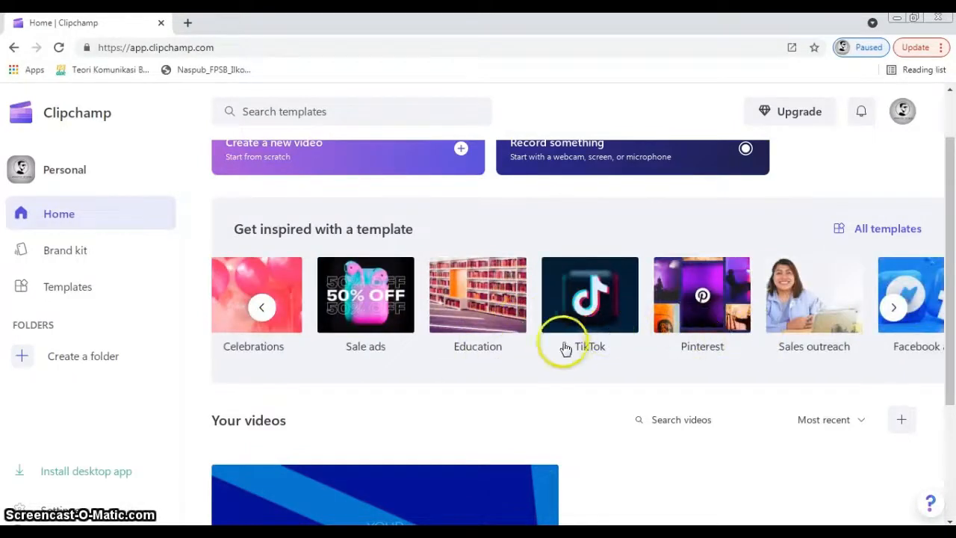
{"action": "left_click", "coordinate": [901, 316]}
{"action": "left_click", "coordinate": [901, 316]}
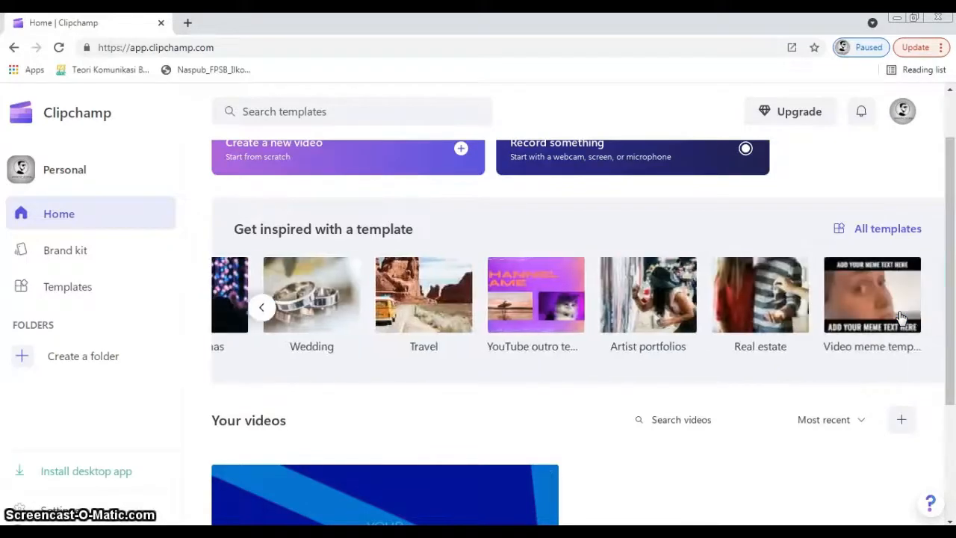
{"action": "left_click", "coordinate": [901, 316]}
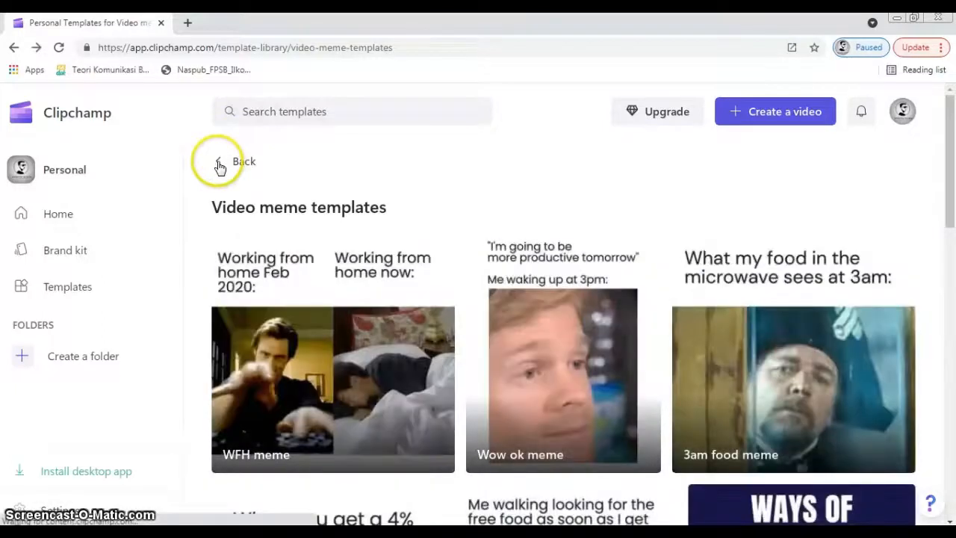
{"action": "left_click", "coordinate": [224, 161]}
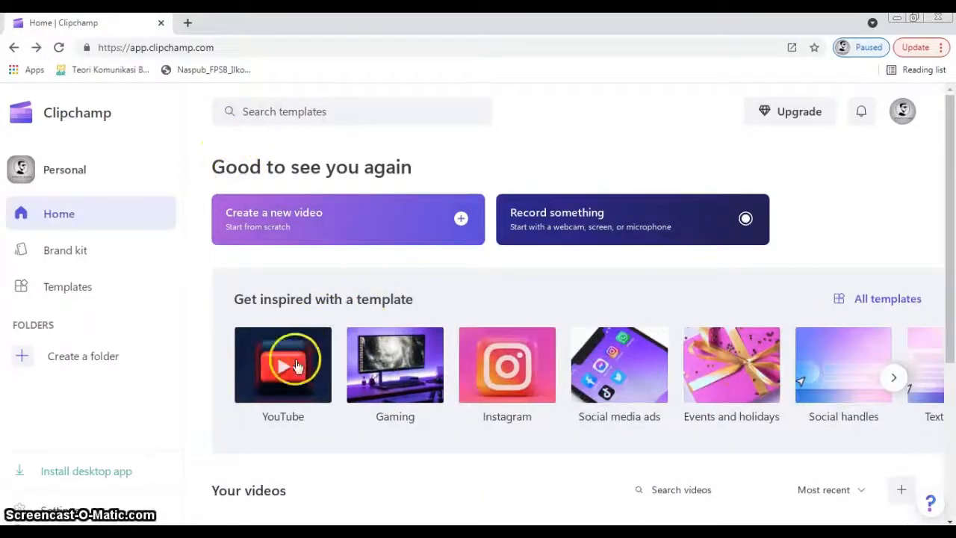
- Open the YouTube template category and look through its intro and outro templates
{"action": "left_click", "coordinate": [276, 359]}
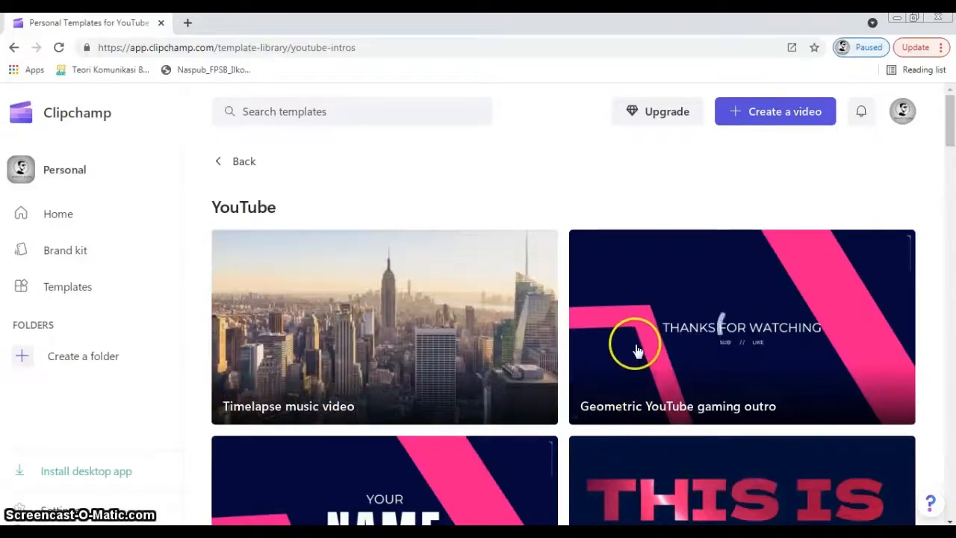
{"action": "scroll", "coordinate": [657, 348], "scroll_direction": "down", "scroll_amount": 4}
{"action": "scroll", "coordinate": [520, 345], "scroll_direction": "down", "scroll_amount": 10}
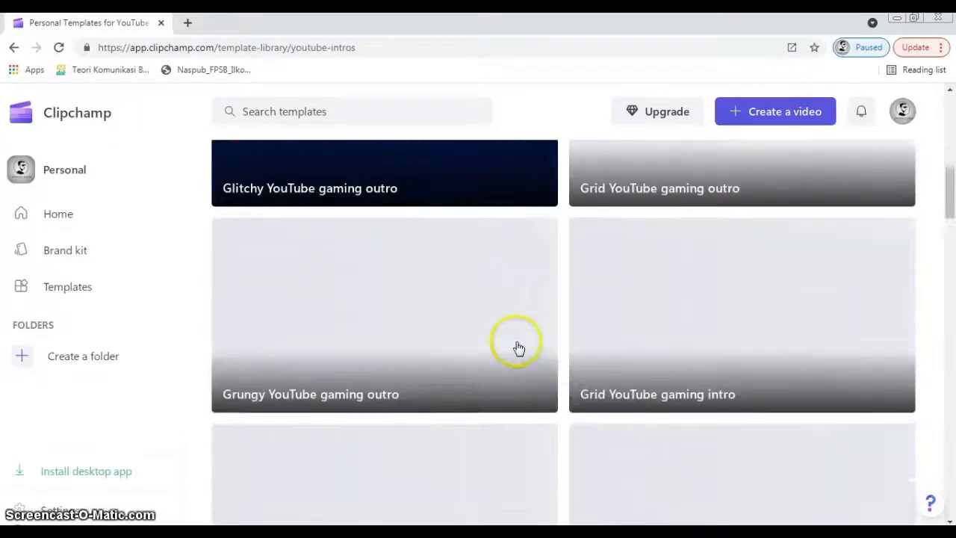
{"action": "scroll", "coordinate": [521, 345], "scroll_direction": "down", "scroll_amount": 13}
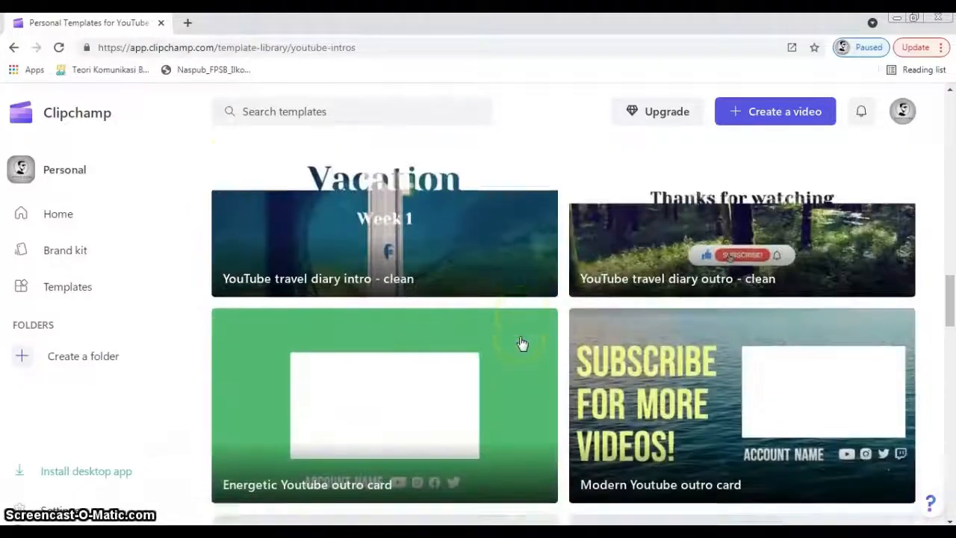
{"action": "scroll", "coordinate": [523, 340], "scroll_direction": "down", "scroll_amount": 10}
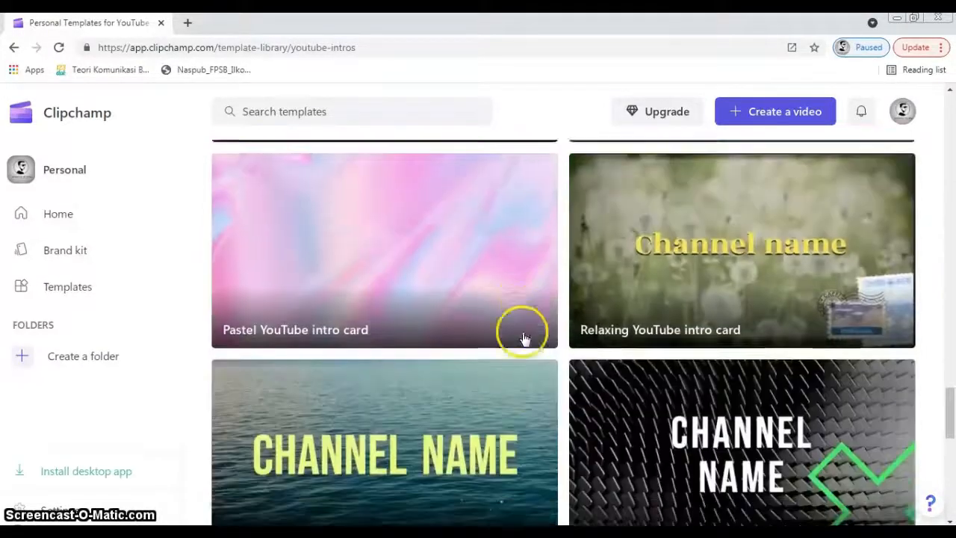
{"action": "scroll", "coordinate": [524, 336], "scroll_direction": "up", "scroll_amount": 5}
{"action": "scroll", "coordinate": [527, 336], "scroll_direction": "up", "scroll_amount": 12}
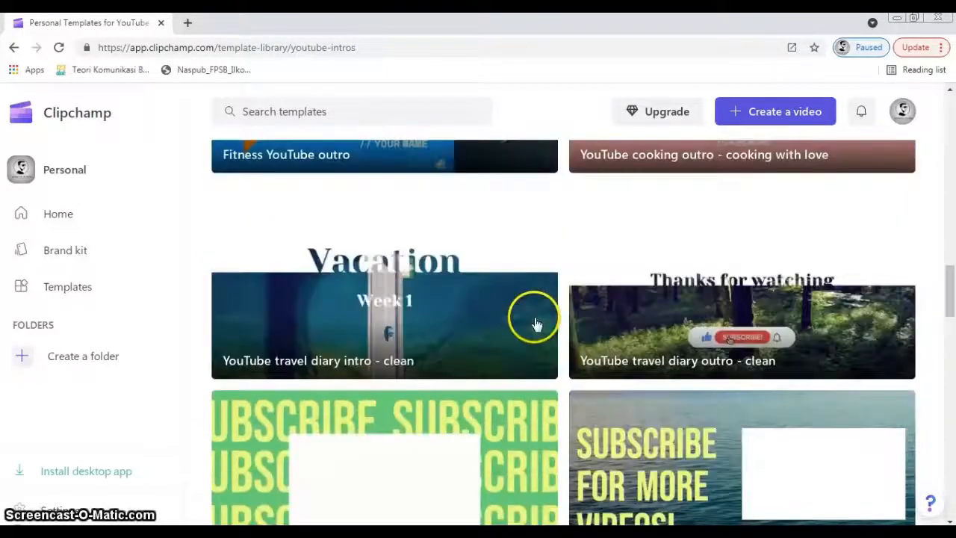
{"action": "scroll", "coordinate": [536, 322], "scroll_direction": "up", "scroll_amount": 10}
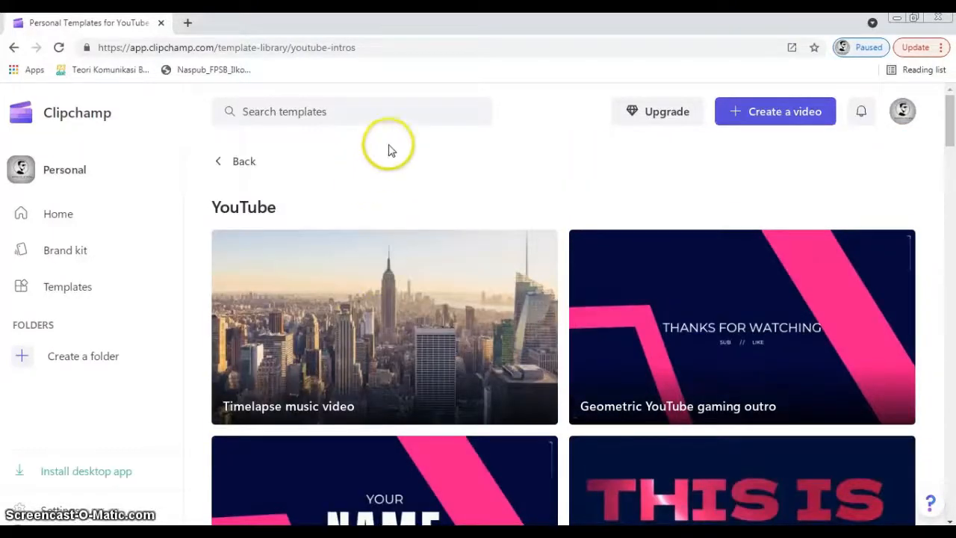
- Create a new blank video and open the computer's file browser for importing media
{"action": "left_click", "coordinate": [771, 120]}
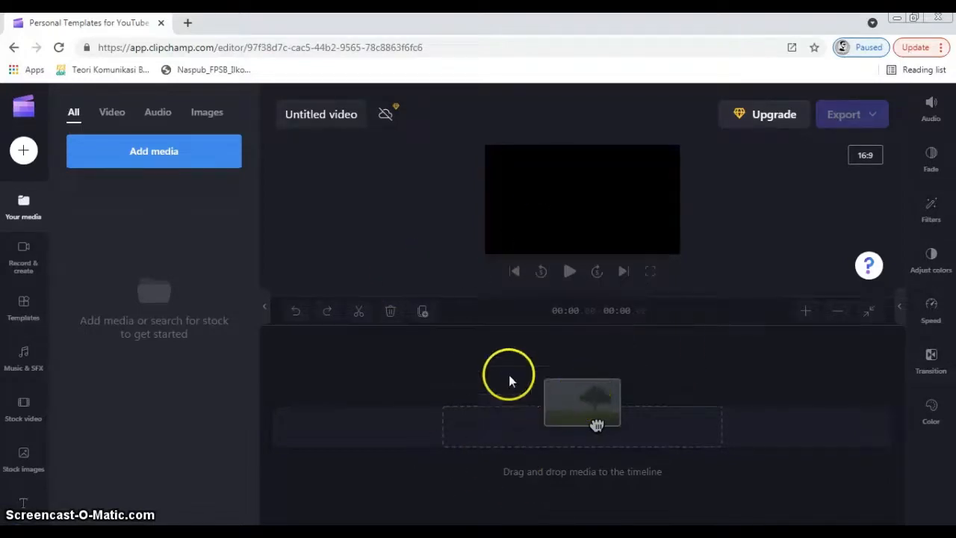
{"action": "left_click", "coordinate": [192, 145]}
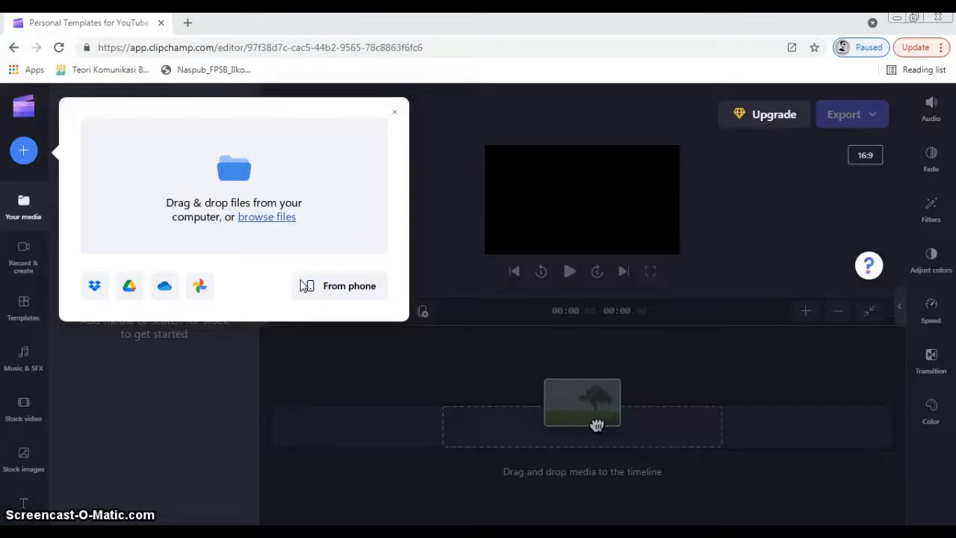
{"action": "left_click", "coordinate": [295, 268]}
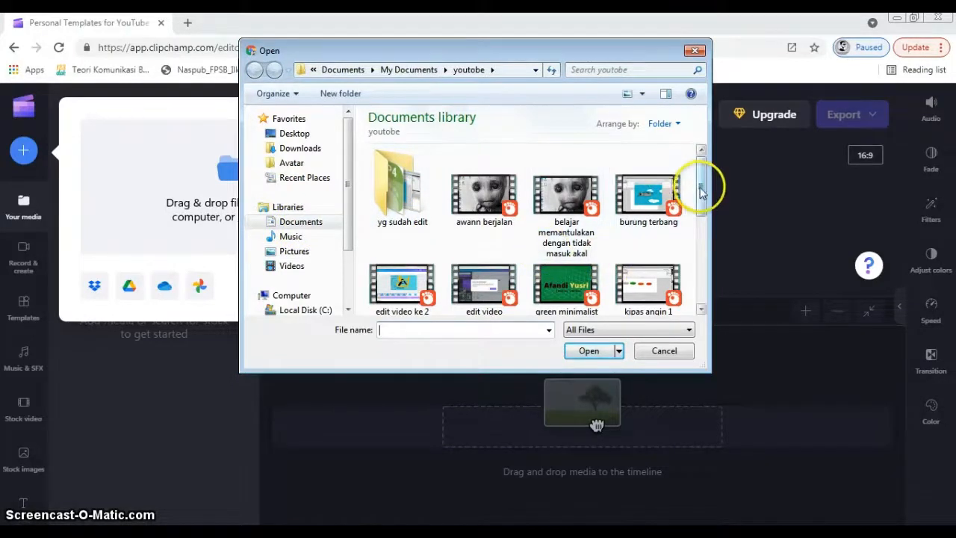
{"action": "scroll", "coordinate": [704, 192], "scroll_direction": "down", "scroll_amount": 2}
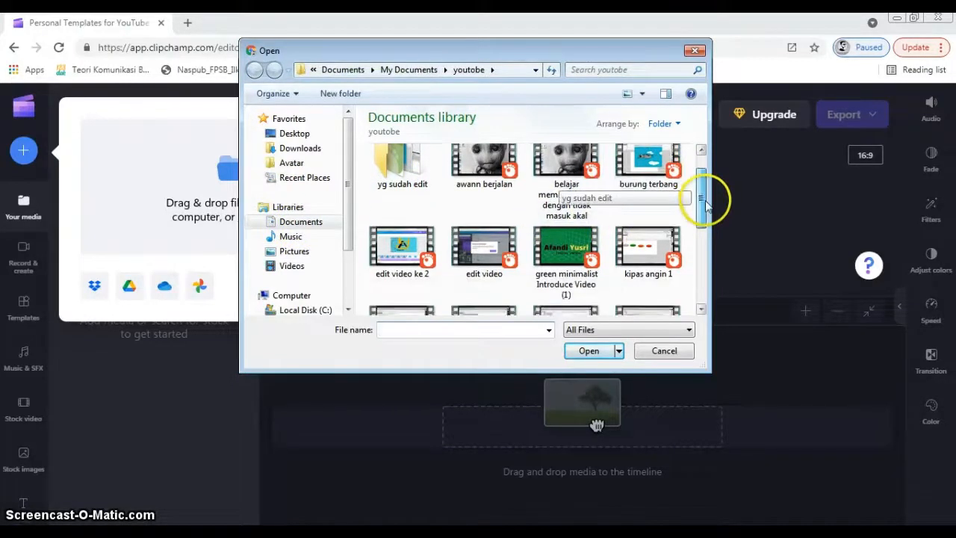
{"action": "left_click", "coordinate": [569, 232]}
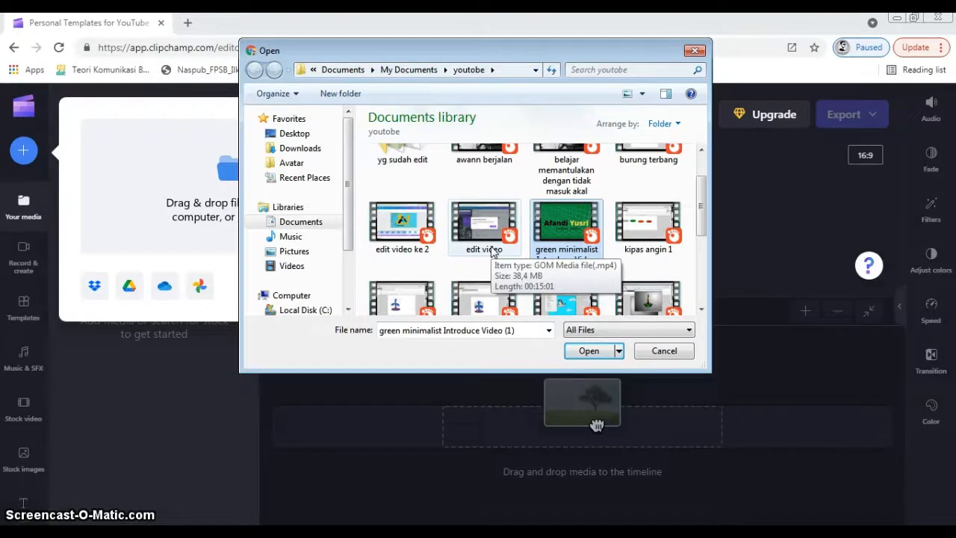
{"action": "scroll", "coordinate": [513, 252], "scroll_direction": "down", "scroll_amount": 3}
{"action": "scroll", "coordinate": [528, 239], "scroll_direction": "up", "scroll_amount": 3}
{"action": "scroll", "coordinate": [541, 252], "scroll_direction": "down", "scroll_amount": 1}
{"action": "scroll", "coordinate": [540, 252], "scroll_direction": "down", "scroll_amount": 1}
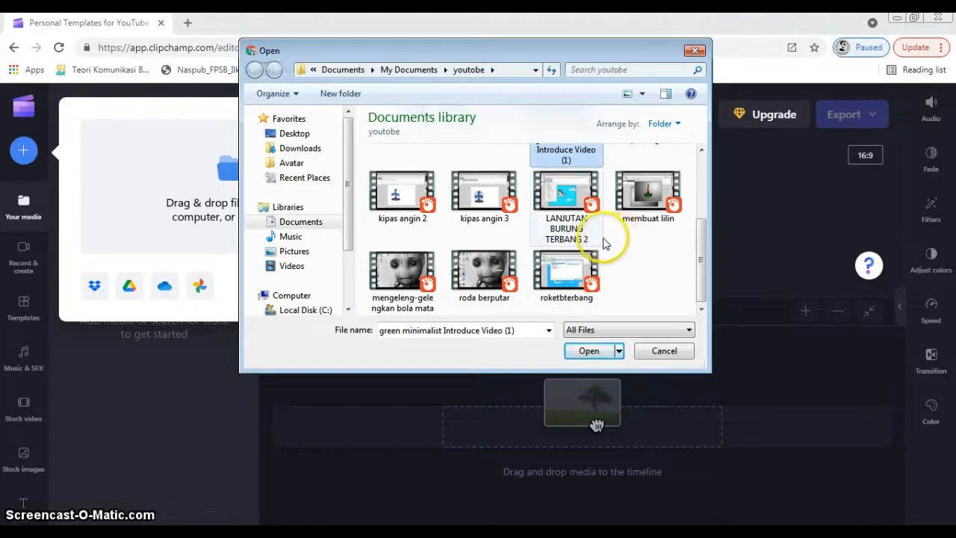
{"action": "scroll", "coordinate": [602, 241], "scroll_direction": "up", "scroll_amount": 3}
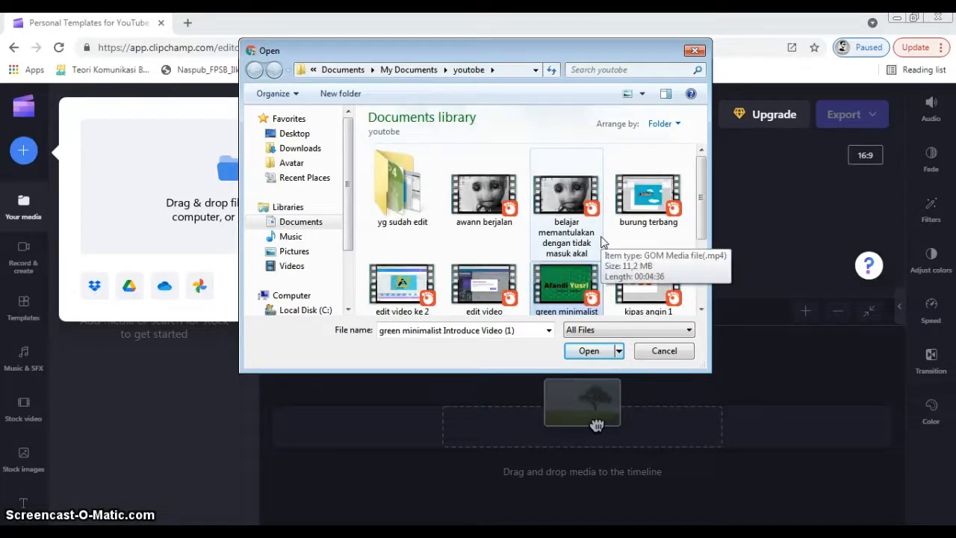
{"action": "left_click", "coordinate": [635, 220]}
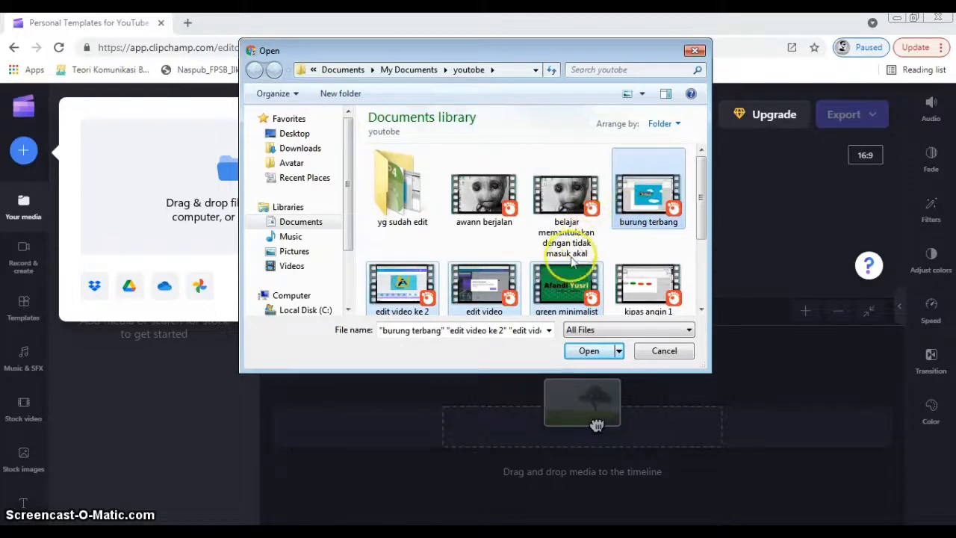
{"action": "scroll", "coordinate": [569, 301], "scroll_direction": "down", "scroll_amount": 3}
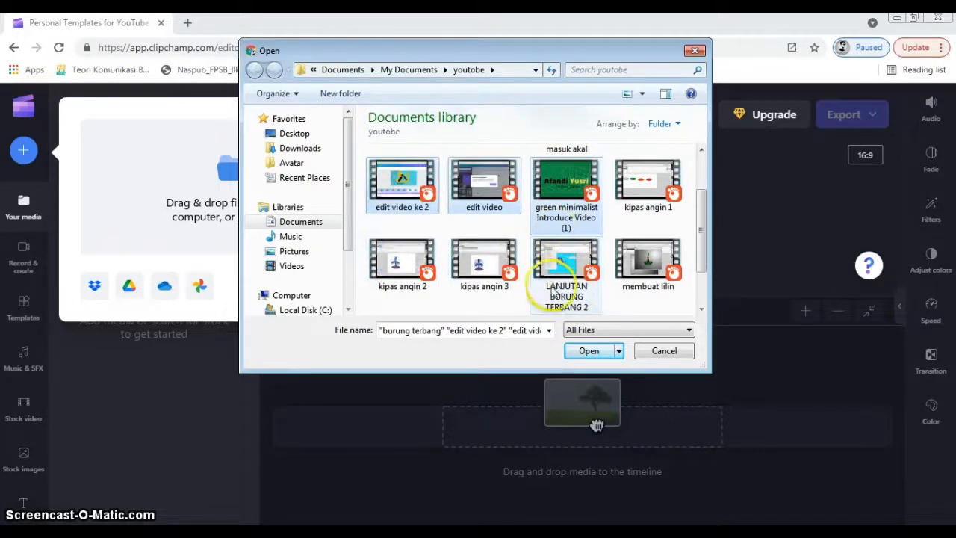
{"action": "scroll", "coordinate": [565, 276], "scroll_direction": "down", "scroll_amount": 3}
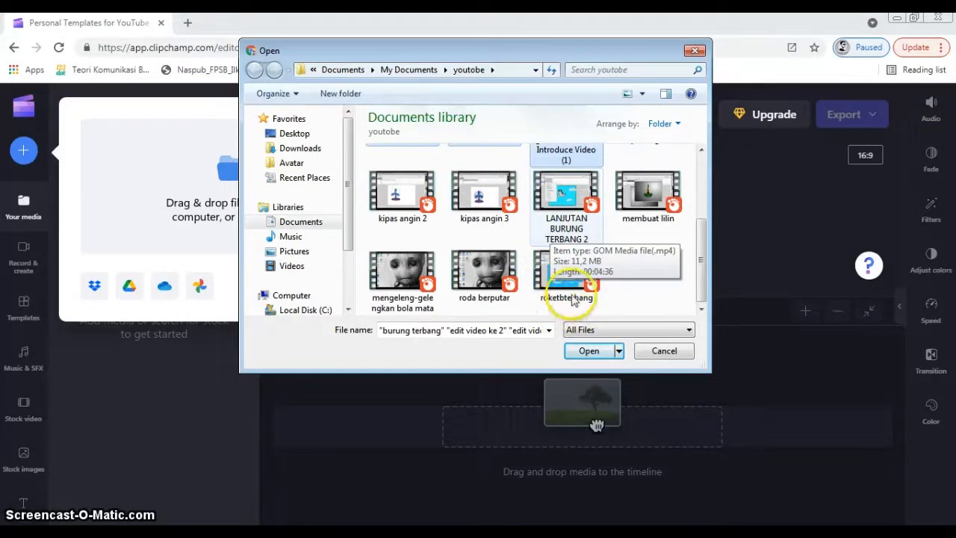
{"action": "left_click", "coordinate": [574, 225], "text": "shift"}
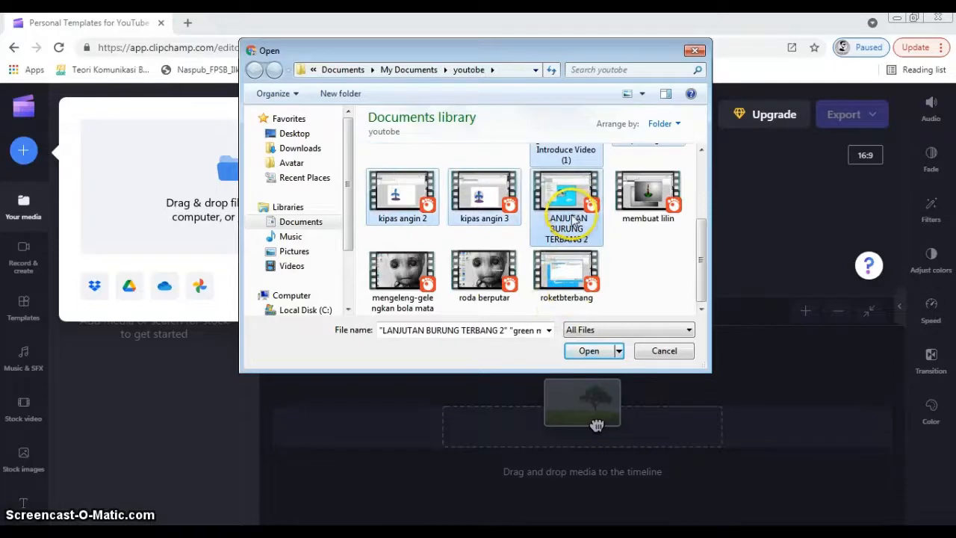
{"action": "left_click", "coordinate": [622, 273]}
- Import the videos "LANJUTAN BURUNG TERBANG 2" and "burung terbang" from the youtobe folder into the project's media
{"action": "left_click", "coordinate": [593, 229]}
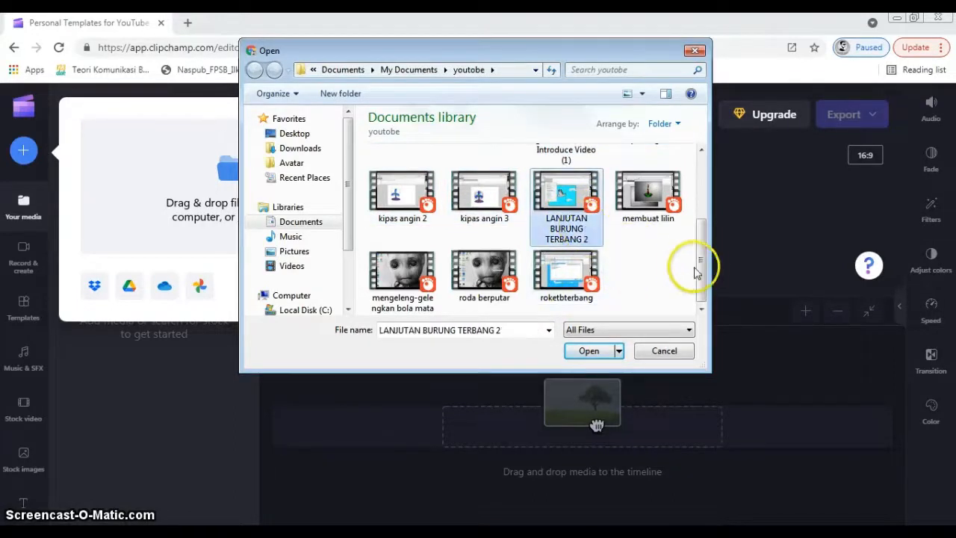
{"action": "scroll", "coordinate": [701, 258], "scroll_direction": "up", "scroll_amount": 1}
{"action": "left_click_drag", "start_coordinate": [700, 258], "coordinate": [702, 215]}
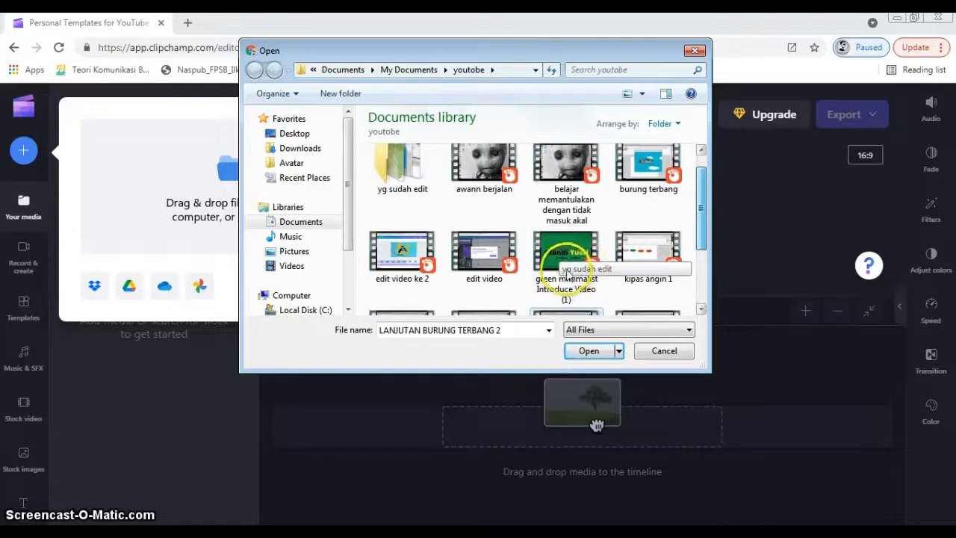
{"action": "left_click", "coordinate": [566, 251], "text": "ctrl"}
{"action": "left_click", "coordinate": [651, 177], "text": "ctrl"}
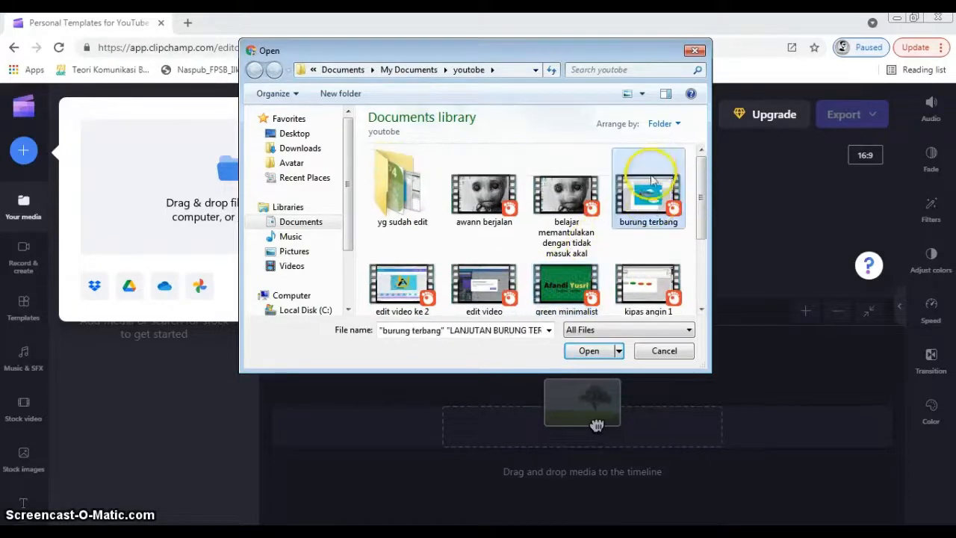
{"action": "left_click", "coordinate": [574, 350]}
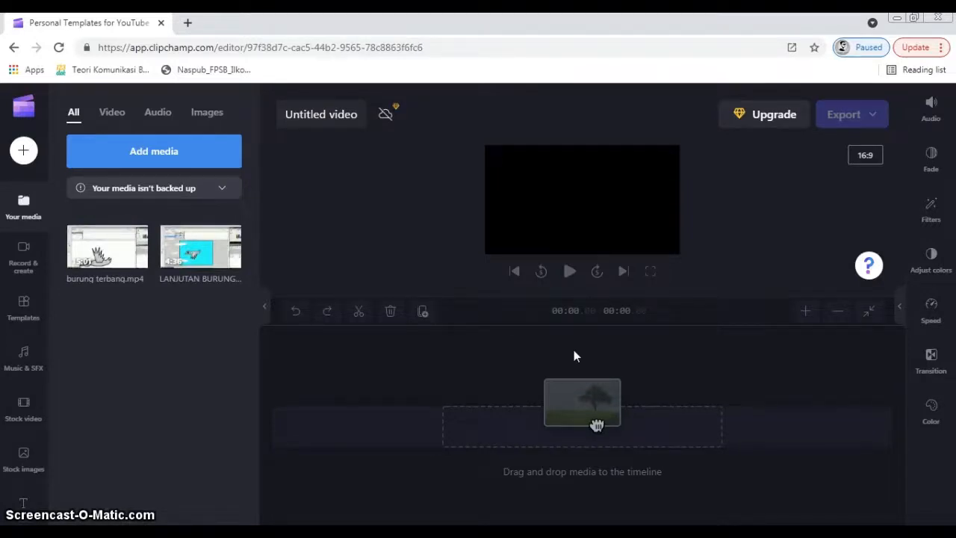
- Import the "green minimalist Introduce Video (1)" clip from the youtobe folder into the project's media
{"action": "left_click", "coordinate": [161, 159]}
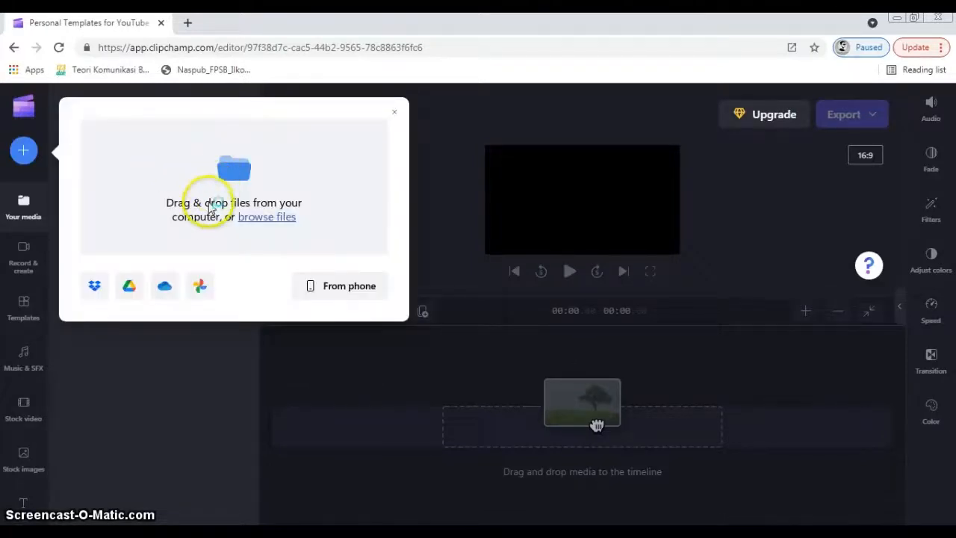
{"action": "left_click", "coordinate": [348, 254]}
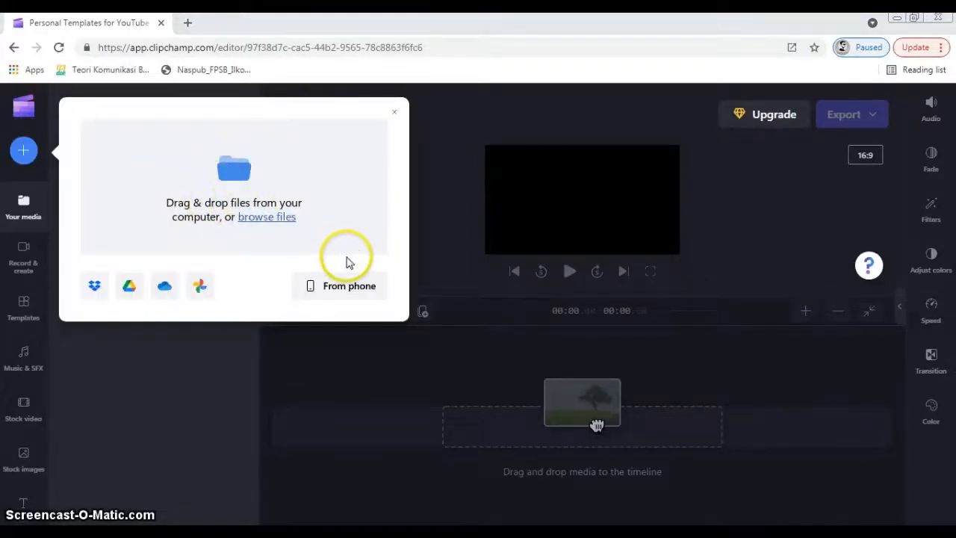
{"action": "left_click", "coordinate": [566, 287]}
{"action": "left_click", "coordinate": [587, 351]}
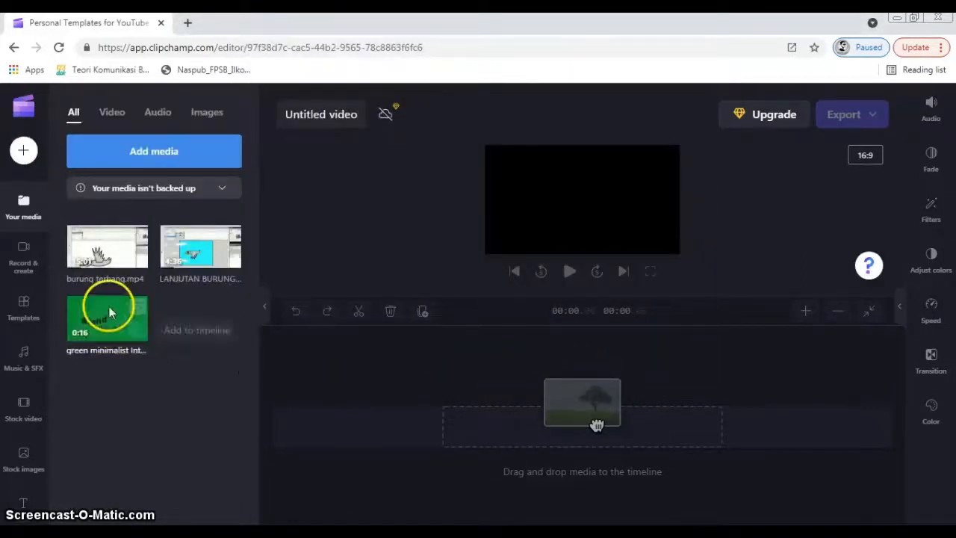
{"action": "left_click_drag", "start_coordinate": [356, 314], "coordinate": [303, 198]}
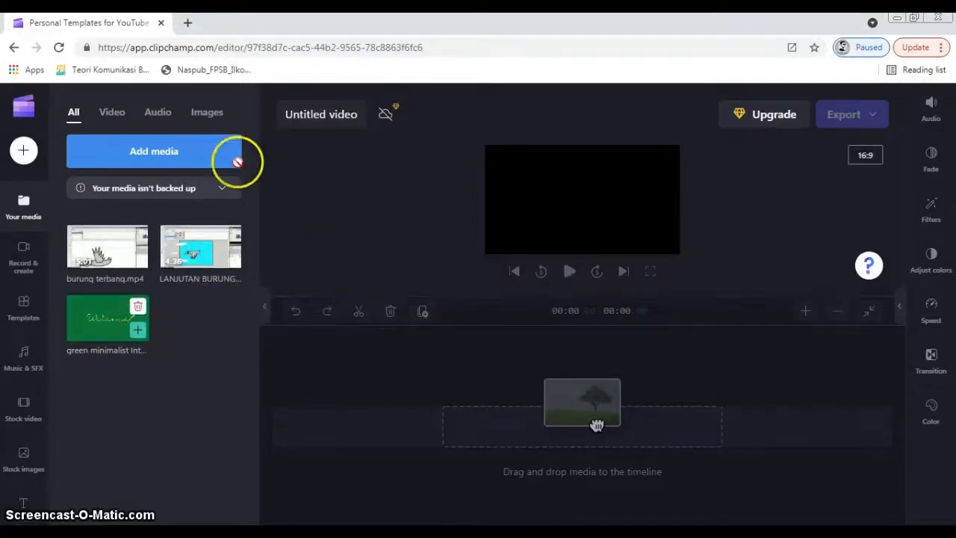
- Show the project's audio media and browse the computer's Downloads folder for audio files to import
{"action": "left_click", "coordinate": [158, 113]}
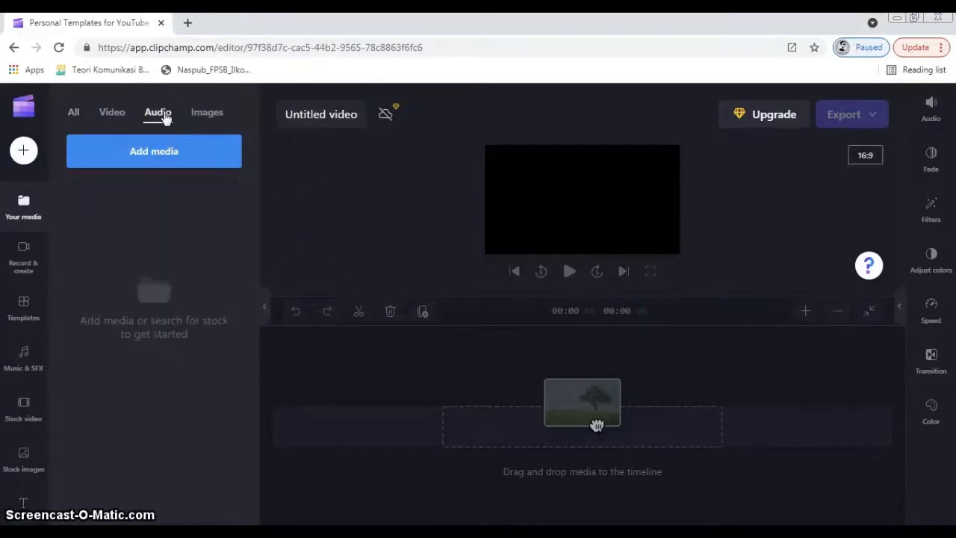
{"action": "left_click", "coordinate": [170, 163]}
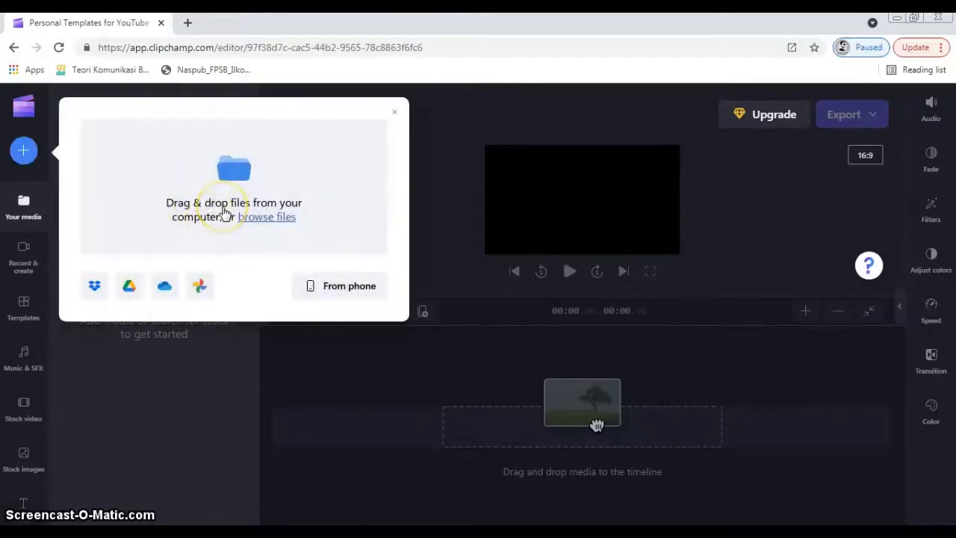
{"action": "left_click", "coordinate": [224, 214]}
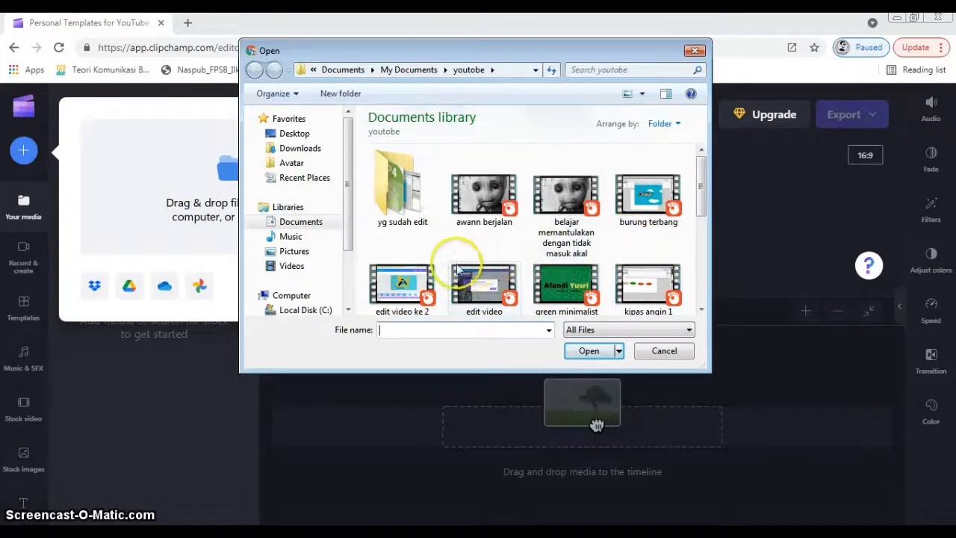
{"action": "left_click", "coordinate": [290, 150]}
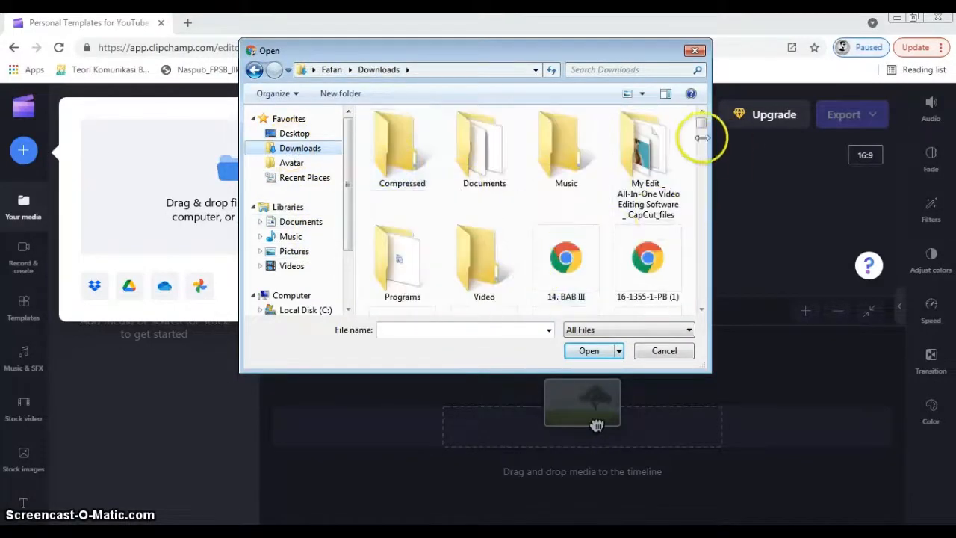
- Try to select the MP3 files work-it-122718, upbeat-funk-commercial-112624, trailer-sport-action-16203, sexy-urban-beat-120564 and romantic-dinner-112192 together in Downloads
{"action": "left_click_drag", "start_coordinate": [702, 125], "coordinate": [676, 313]}
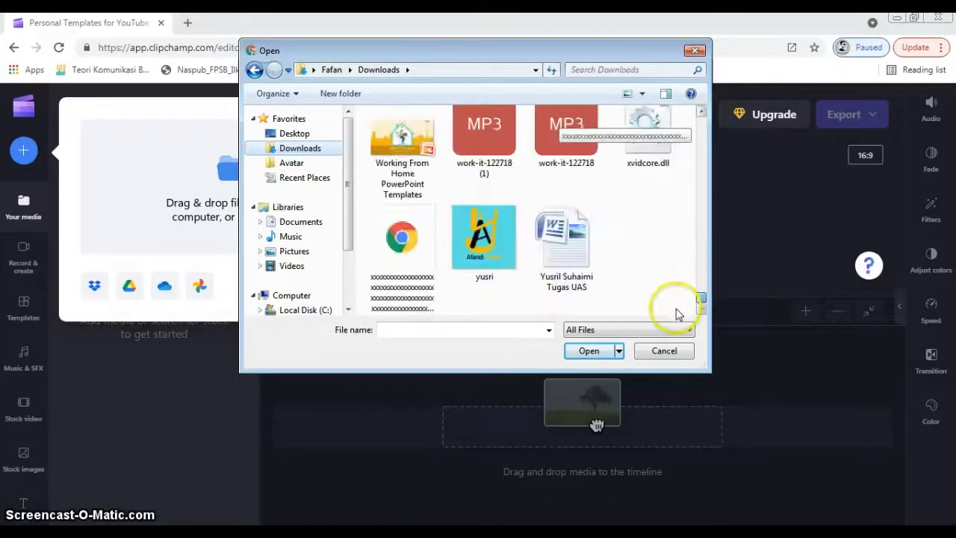
{"action": "left_click", "coordinate": [557, 148]}
{"action": "left_click_drag", "start_coordinate": [702, 295], "coordinate": [702, 252]}
{"action": "left_click", "coordinate": [665, 252], "text": "ctrl"}
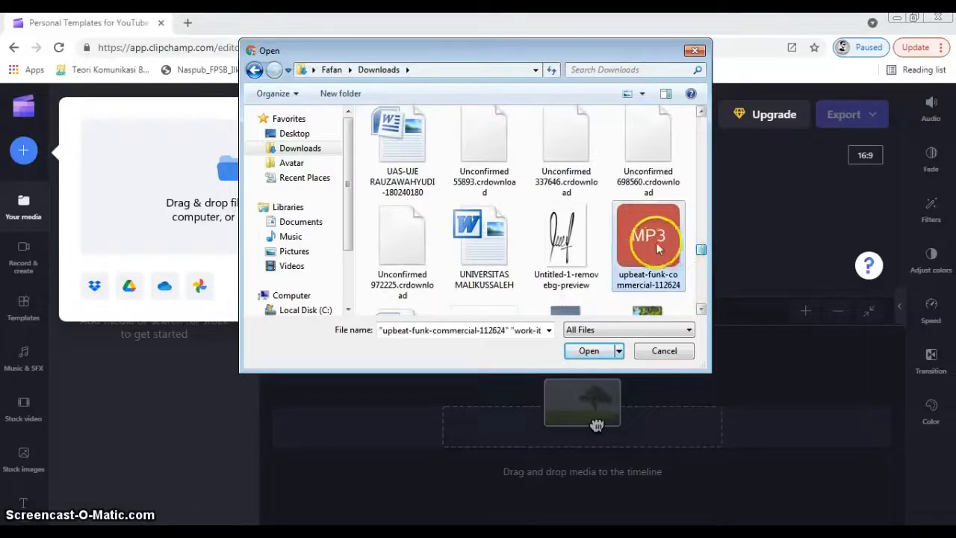
{"action": "left_click_drag", "start_coordinate": [700, 251], "coordinate": [701, 241]}
{"action": "left_click", "coordinate": [482, 290], "text": "ctrl"}
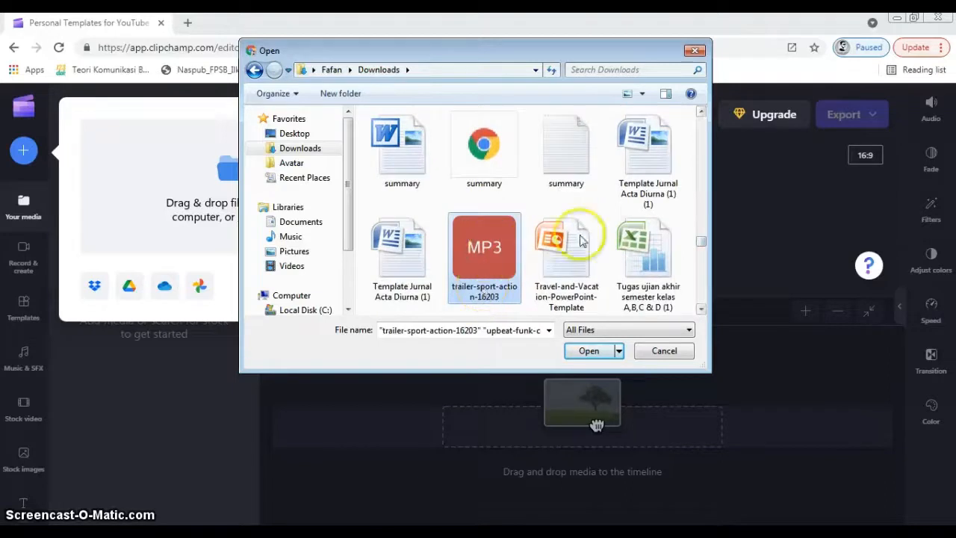
{"action": "left_click_drag", "start_coordinate": [703, 242], "coordinate": [700, 231]}
{"action": "left_click", "coordinate": [546, 257], "text": "ctrl"}
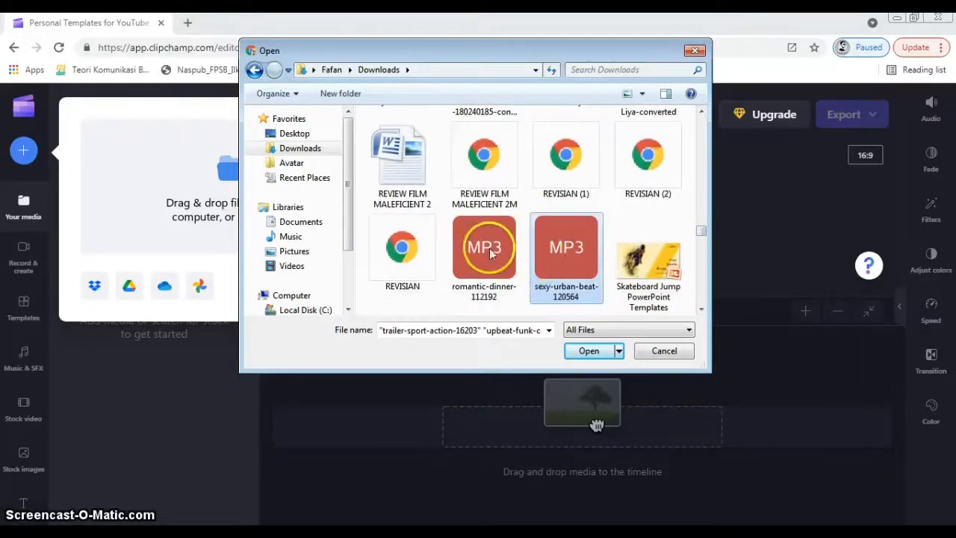
{"action": "left_click", "coordinate": [478, 286], "text": "ctrl"}
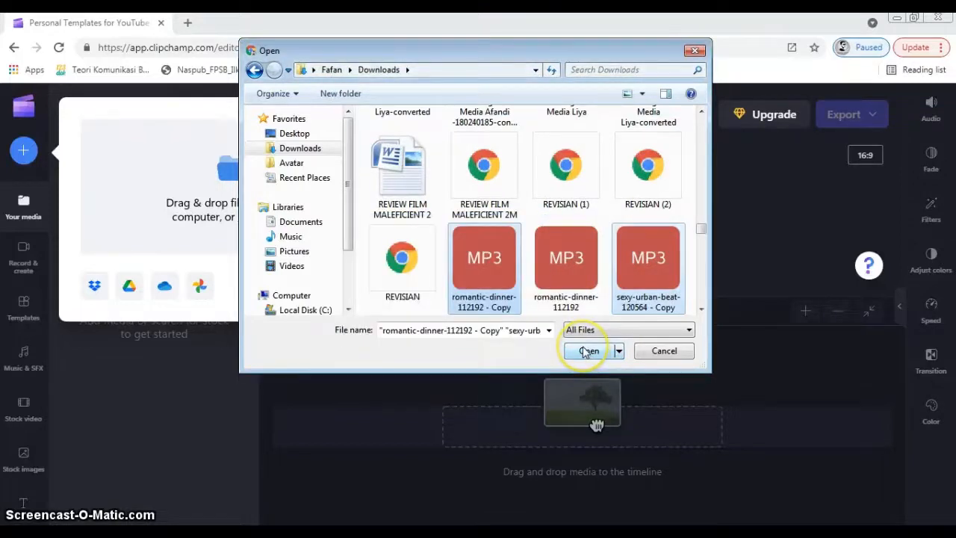
- Permanently delete the duplicate "- Copy" MP3 files from the Downloads folder
{"action": "key", "text": "shift+Delete"}
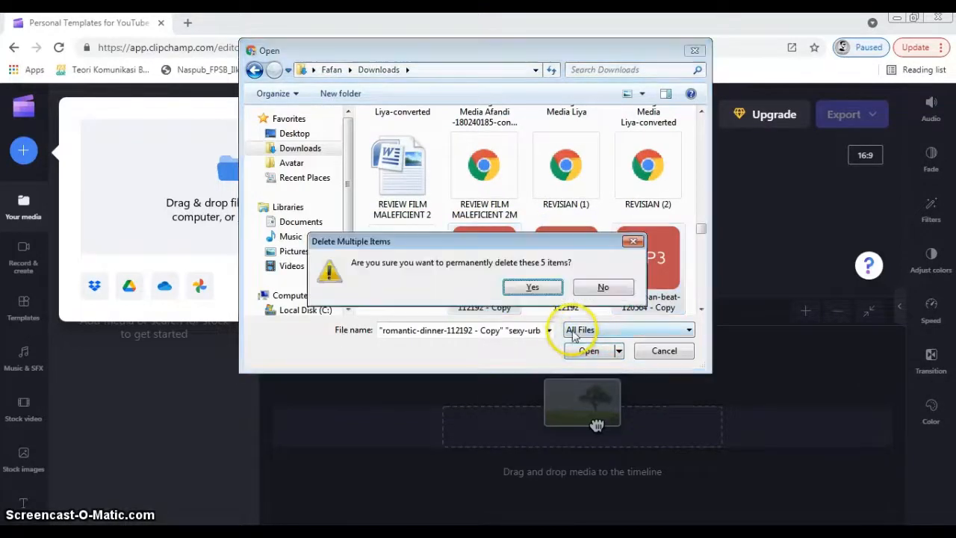
{"action": "left_click", "coordinate": [532, 288]}
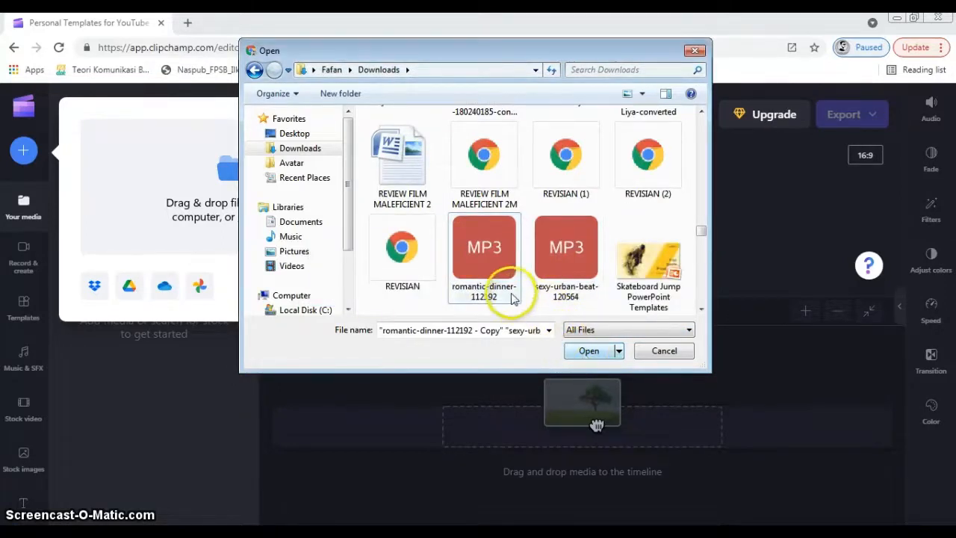
- Import the MP3 files romantic-dinner-112192, sexy-urban-beat-120564 and trailer-sport-action-16203 from Downloads into the project's media
{"action": "left_click", "coordinate": [492, 287]}
{"action": "left_click", "coordinate": [551, 290], "text": "ctrl"}
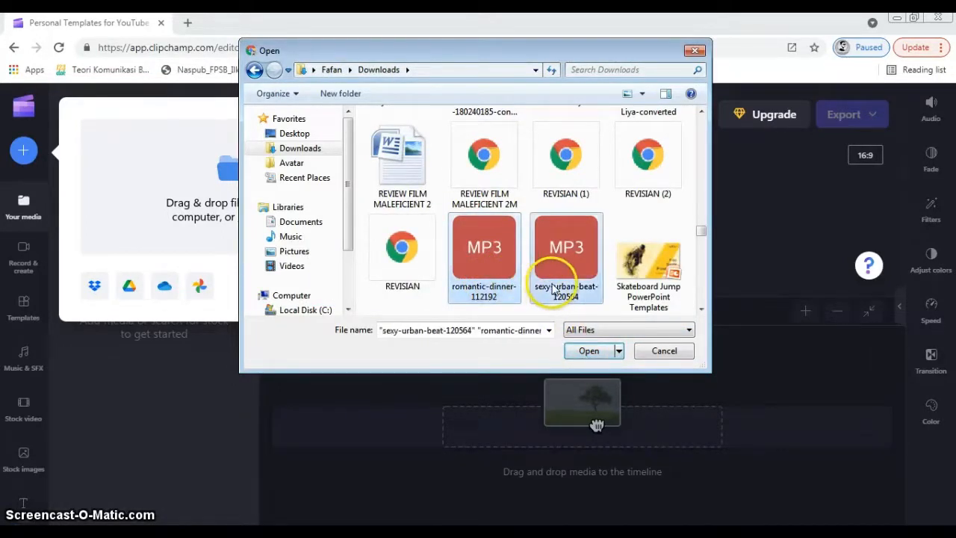
{"action": "left_click_drag", "start_coordinate": [702, 235], "coordinate": [681, 234]}
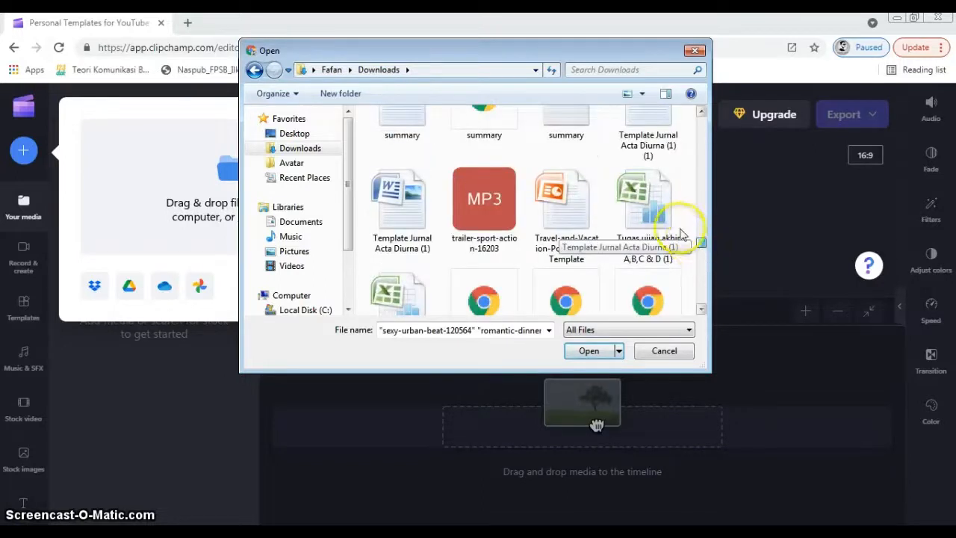
{"action": "left_click", "coordinate": [495, 227], "text": "ctrl"}
{"action": "left_click", "coordinate": [591, 351]}
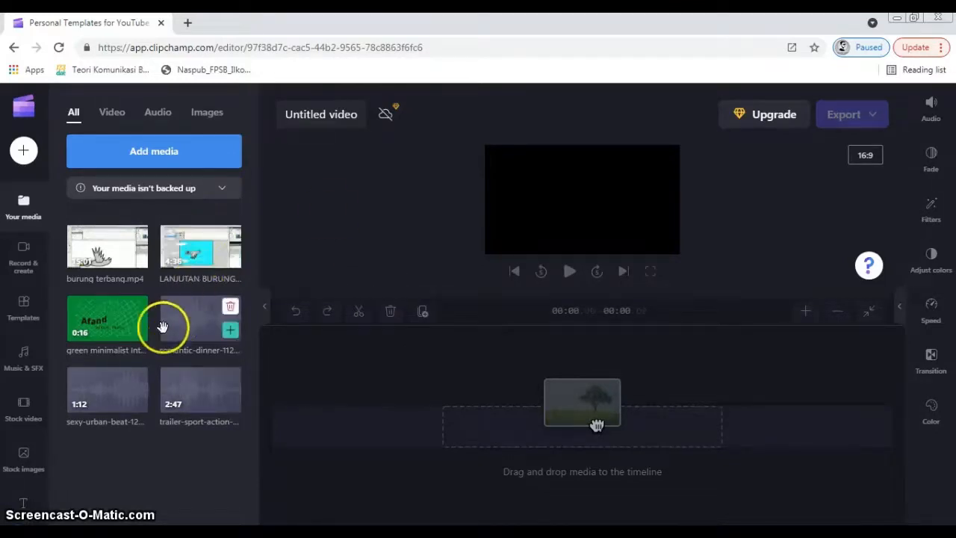
- Place the green minimalist intro video at the start of the timeline, followed directly by burung terbang.mp4
{"action": "mouse_move", "coordinate": [134, 310]}
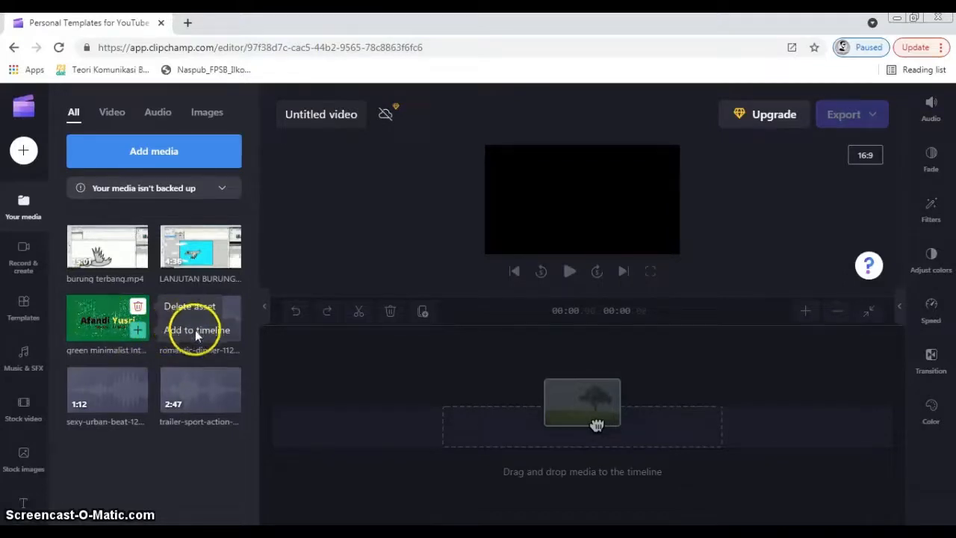
{"action": "left_click_drag", "start_coordinate": [127, 325], "coordinate": [410, 420]}
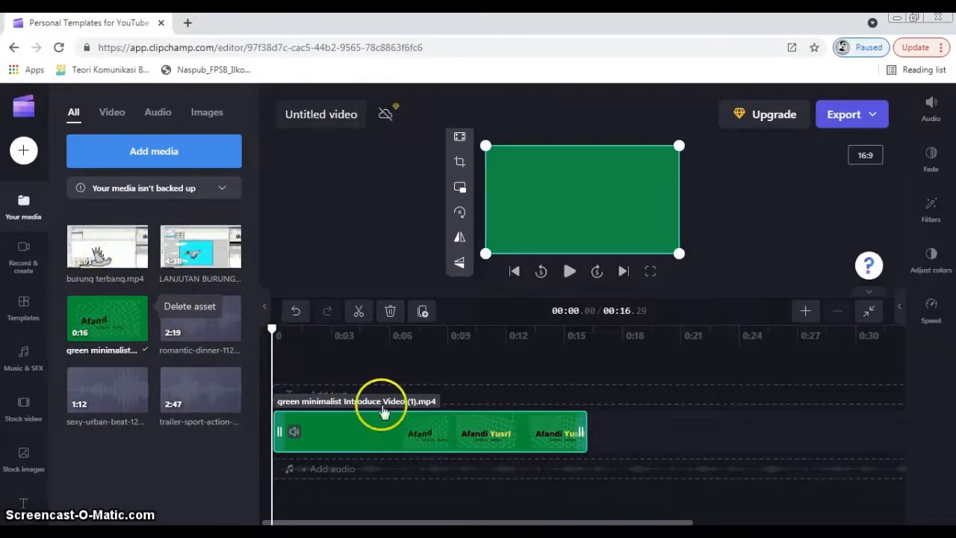
{"action": "left_click_drag", "start_coordinate": [116, 257], "coordinate": [618, 439]}
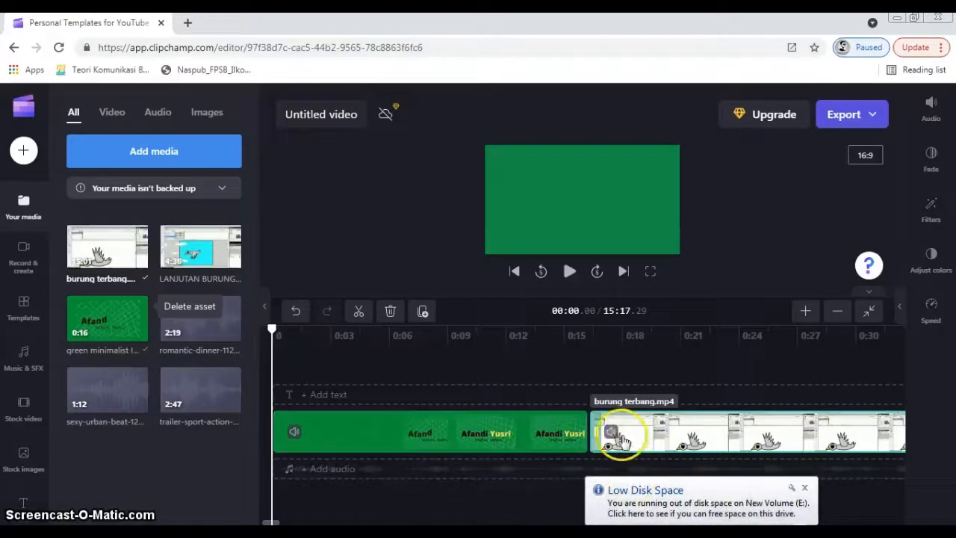
{"action": "left_click", "coordinate": [802, 488]}
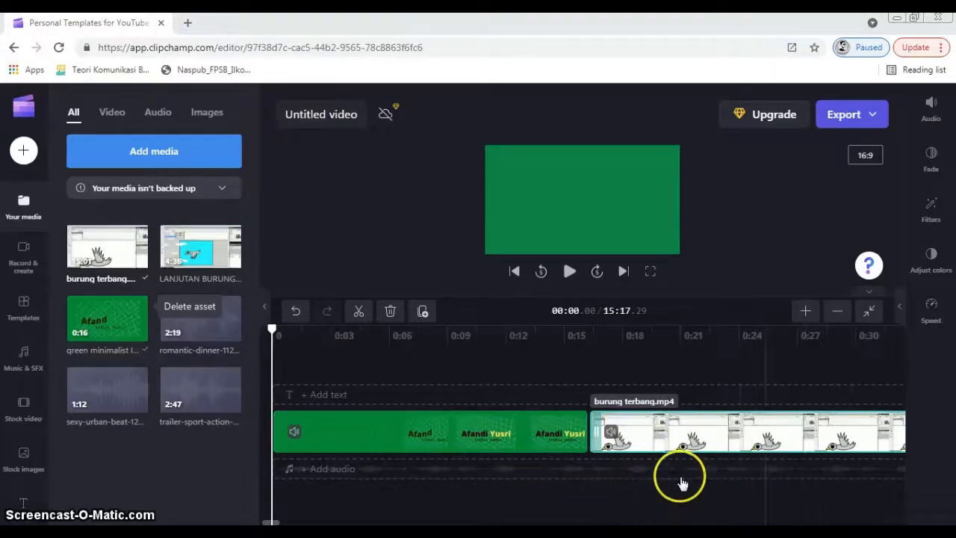
- Append LANJUTAN BURUNG TERBANG 2.mp4 to the timeline directly after the burung terbang clip
{"action": "left_click_drag", "start_coordinate": [276, 519], "coordinate": [932, 521]}
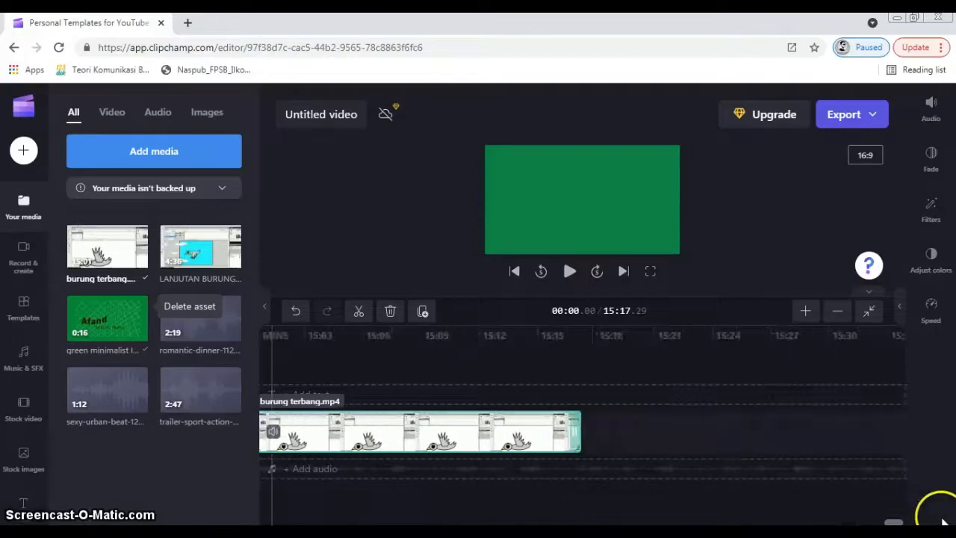
{"action": "mouse_move", "coordinate": [202, 252]}
{"action": "left_click_drag", "start_coordinate": [273, 301], "coordinate": [612, 429]}
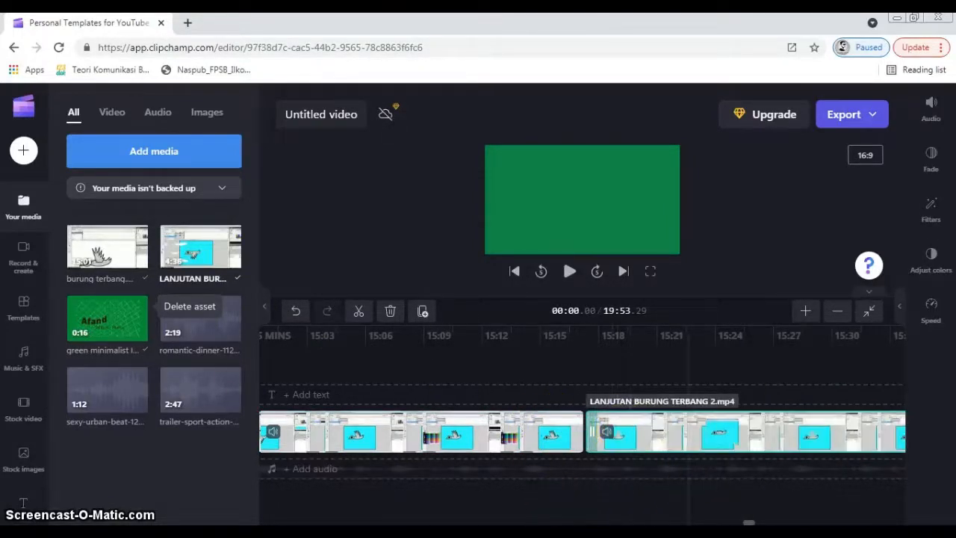
- Add the "Geometric YouTube gaming outro" template to the timeline at the end of the last video clip
{"action": "left_click_drag", "start_coordinate": [749, 521], "coordinate": [905, 521]}
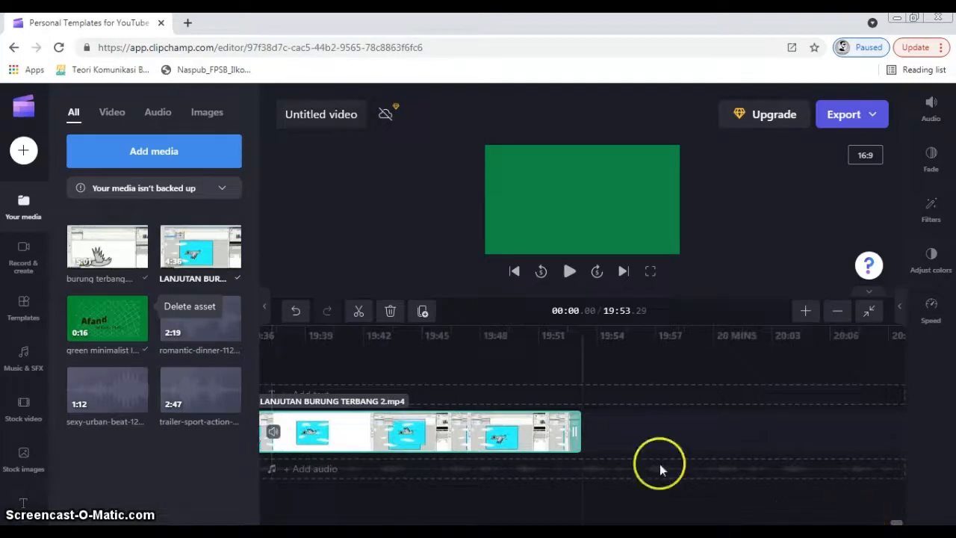
{"action": "left_click", "coordinate": [585, 431]}
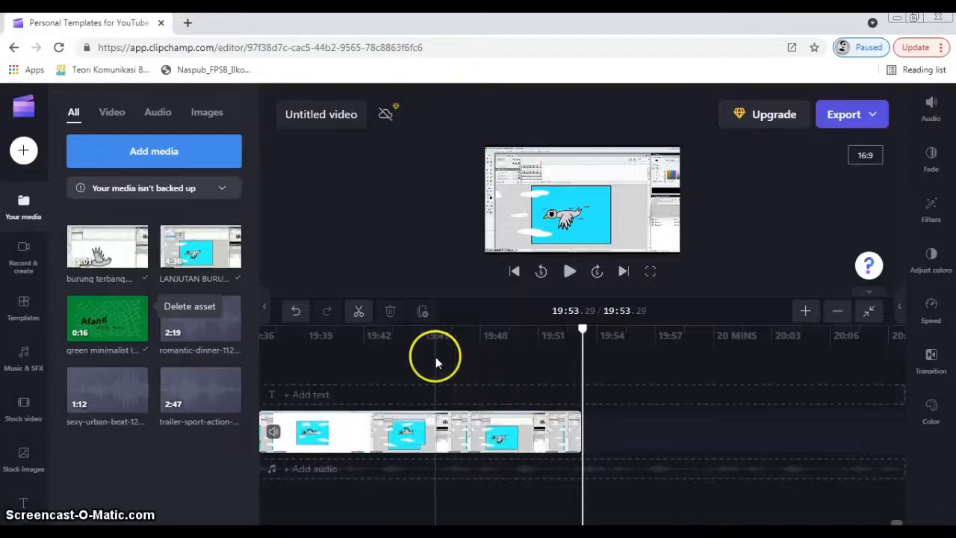
{"action": "mouse_move", "coordinate": [194, 333]}
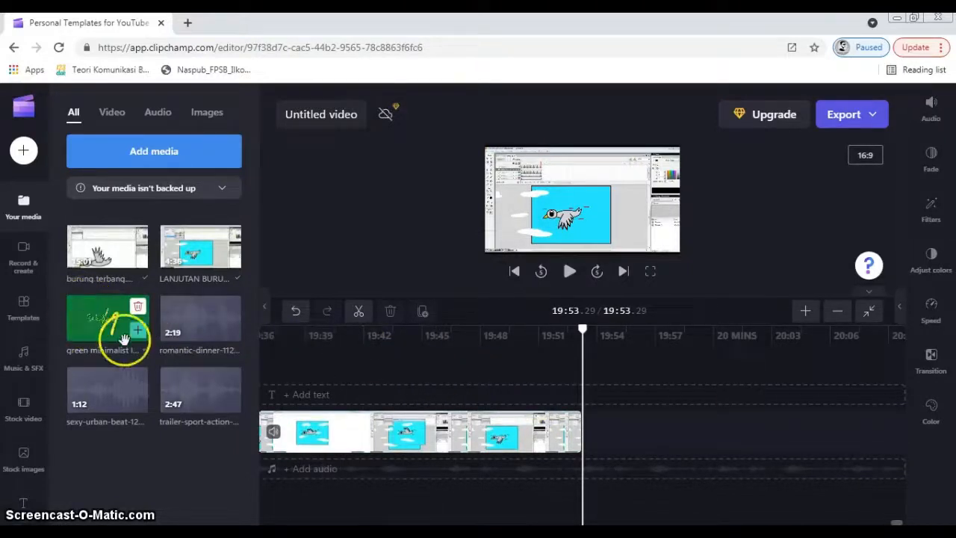
{"action": "mouse_move", "coordinate": [228, 222]}
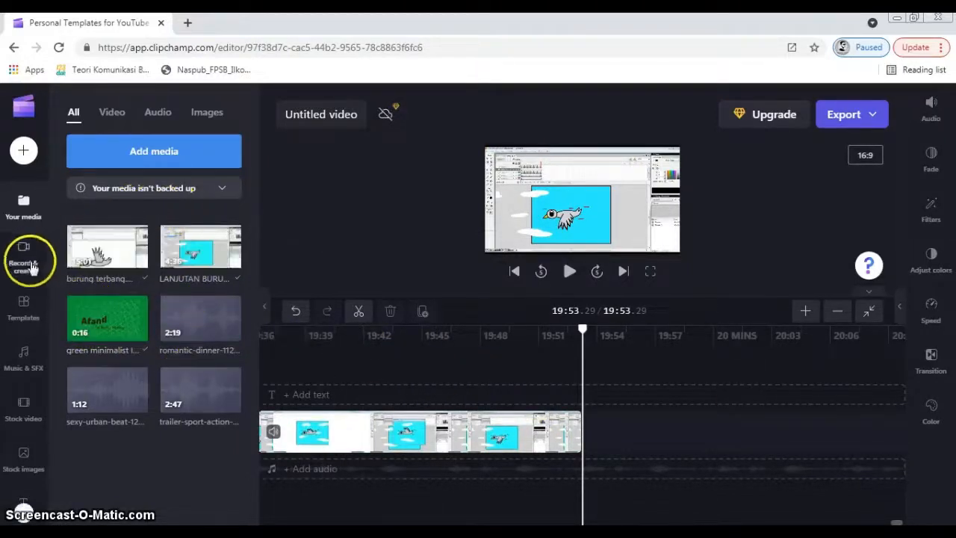
{"action": "left_click", "coordinate": [33, 318]}
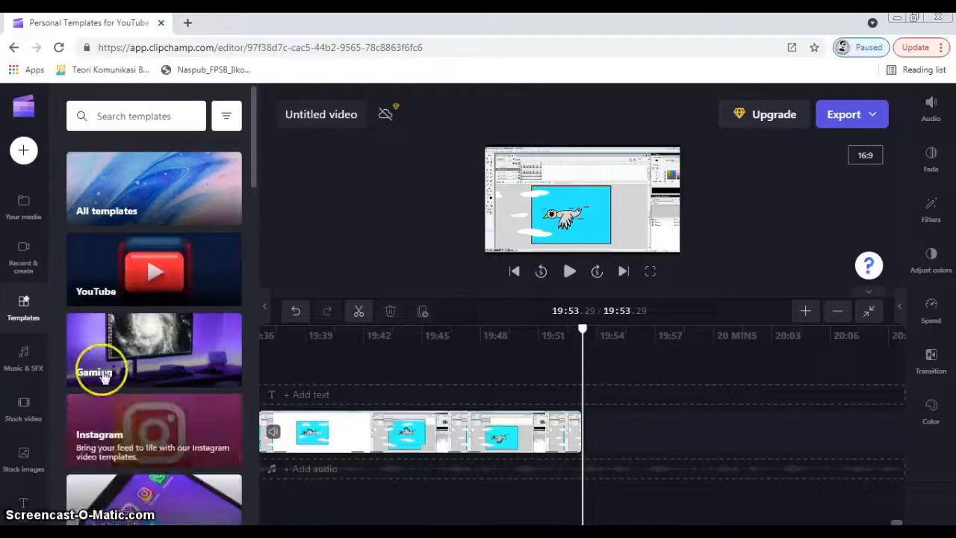
{"action": "left_click", "coordinate": [124, 280]}
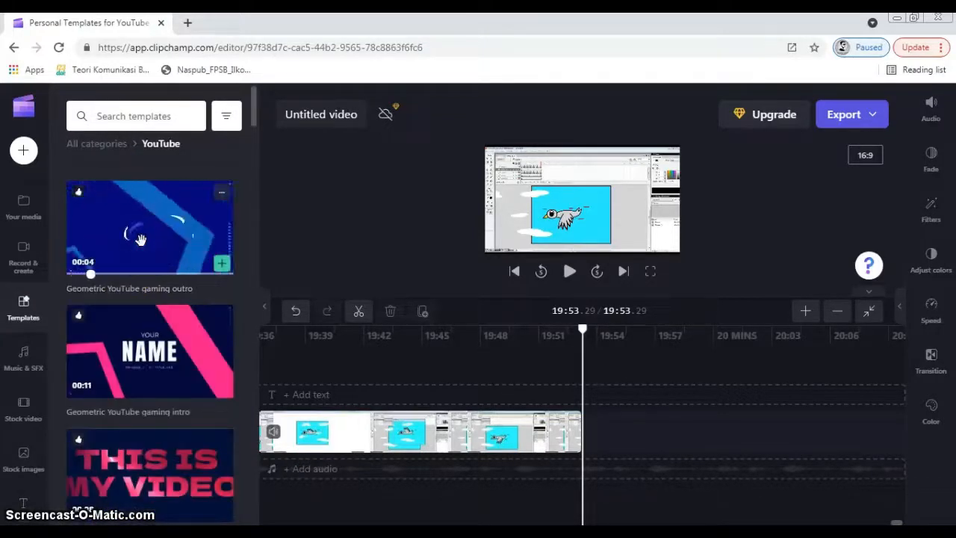
{"action": "left_click_drag", "start_coordinate": [187, 224], "coordinate": [221, 199]}
{"action": "left_click", "coordinate": [221, 199]}
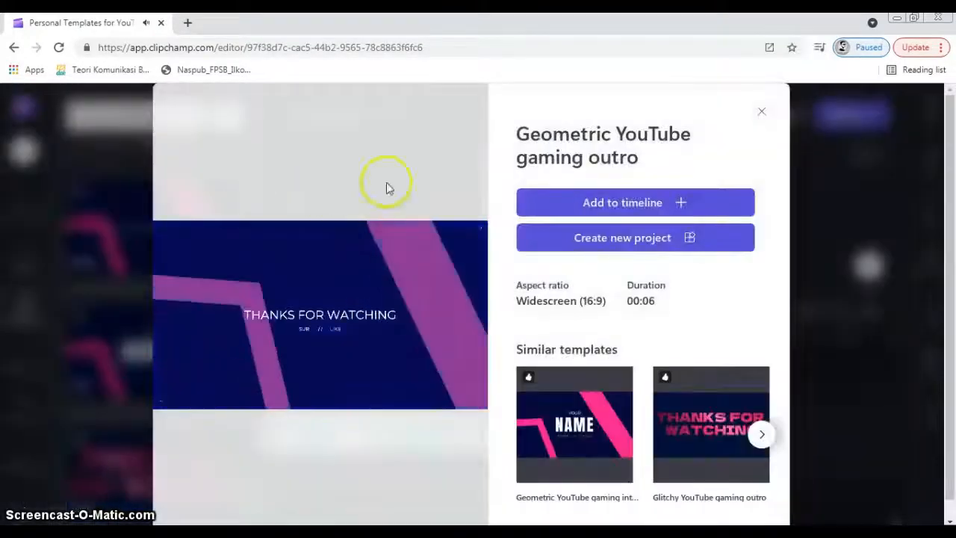
{"action": "left_click", "coordinate": [590, 203]}
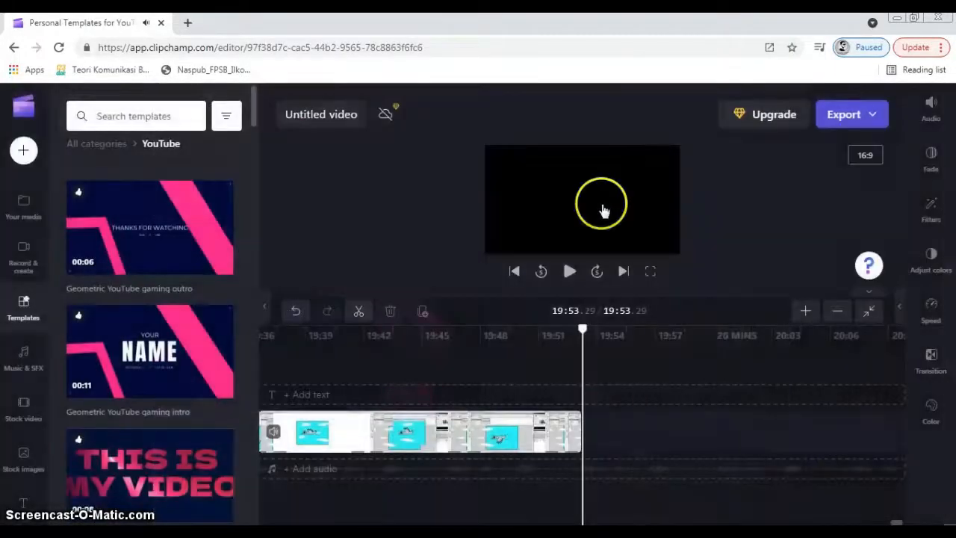
{"action": "left_click_drag", "start_coordinate": [614, 406], "coordinate": [592, 439]}
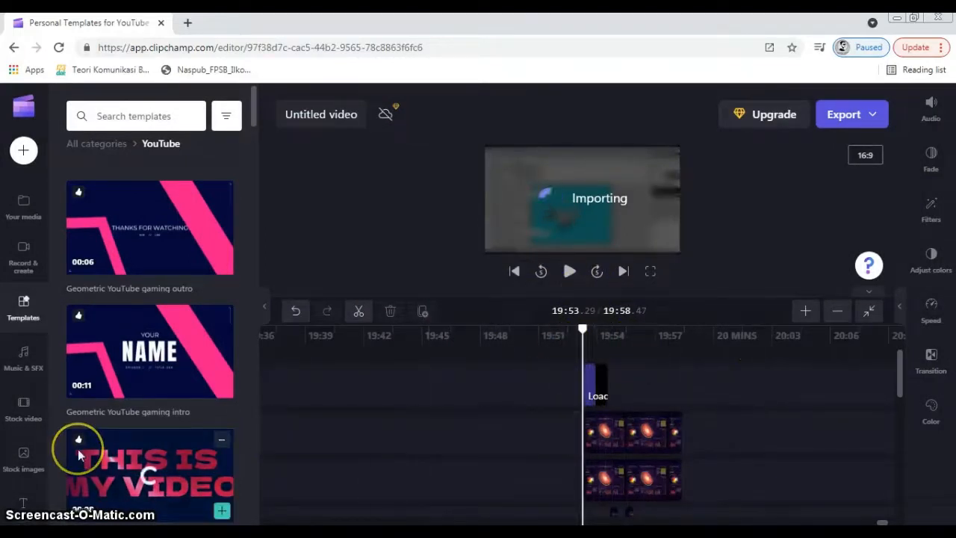
{"action": "mouse_move", "coordinate": [79, 451]}
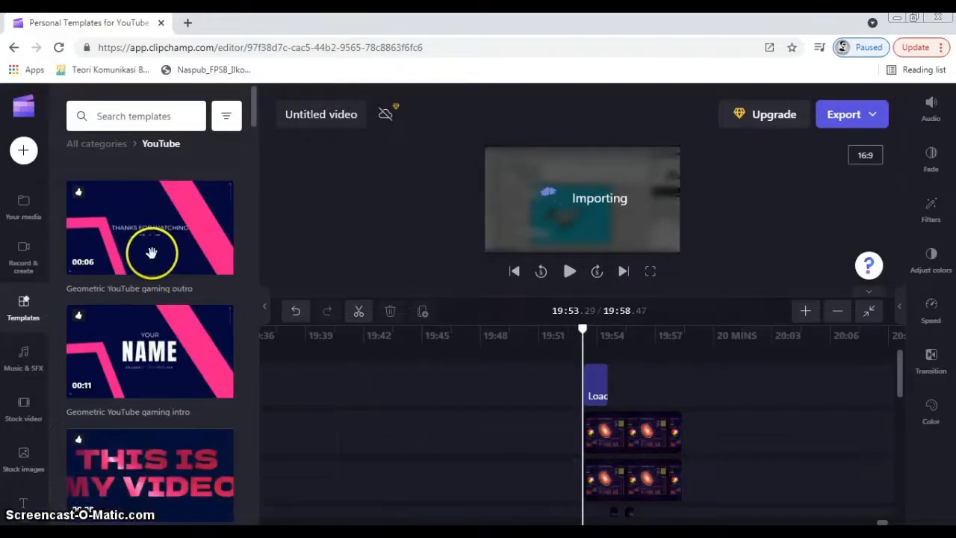
{"action": "scroll", "coordinate": [201, 231], "scroll_direction": "down", "scroll_amount": 3}
{"action": "scroll", "coordinate": [109, 342], "scroll_direction": "down", "scroll_amount": 2}
{"action": "scroll", "coordinate": [110, 342], "scroll_direction": "down", "scroll_amount": 3}
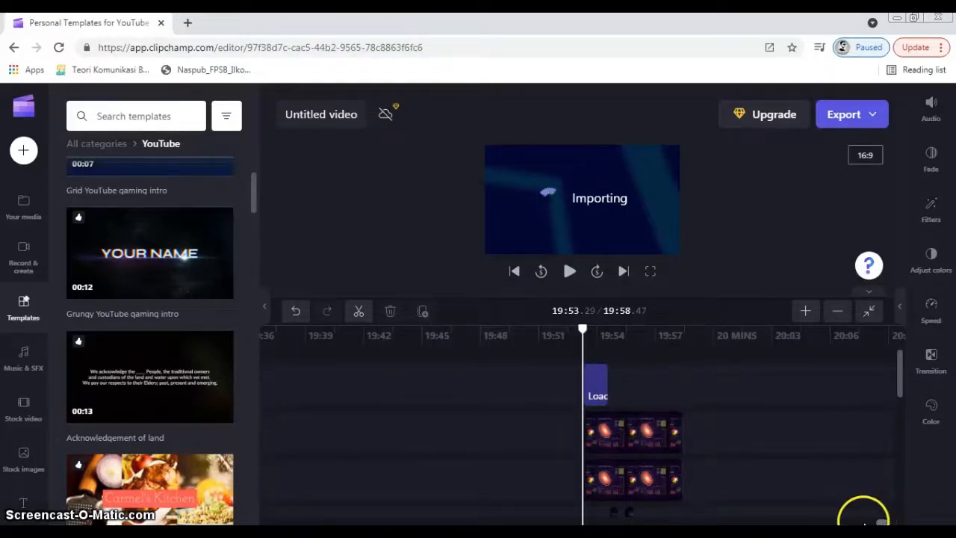
- Go back to the start of the timeline and look through the project's media and the video track
{"action": "left_click_drag", "start_coordinate": [867, 516], "coordinate": [854, 515]}
{"action": "left_click_drag", "start_coordinate": [678, 518], "coordinate": [248, 521]}
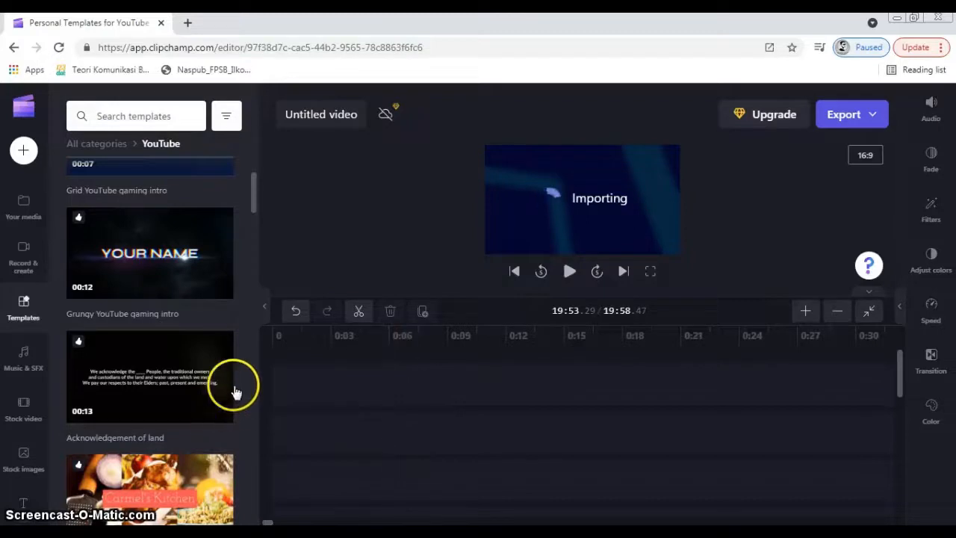
{"action": "left_click_drag", "start_coordinate": [207, 269], "coordinate": [312, 351]}
{"action": "left_click_drag", "start_coordinate": [309, 308], "coordinate": [207, 190]}
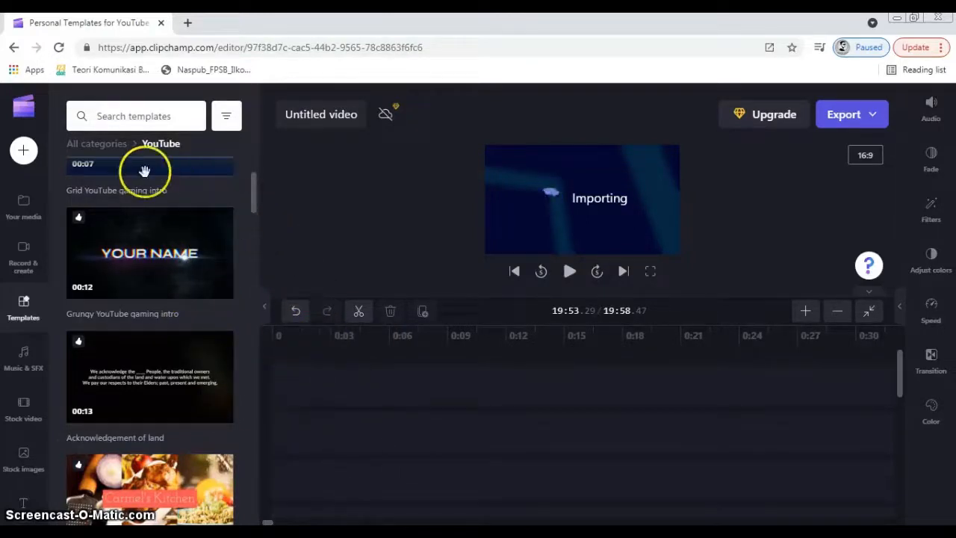
{"action": "left_click", "coordinate": [30, 213]}
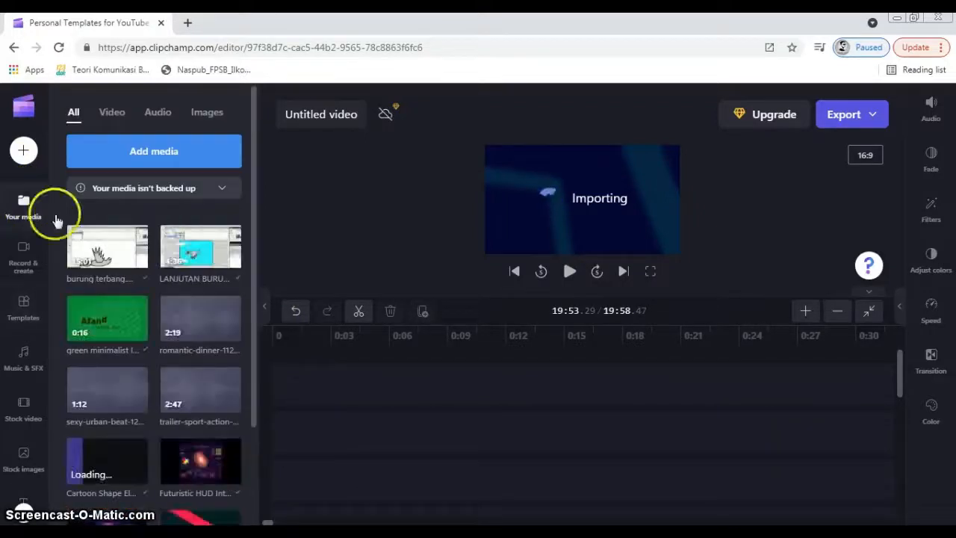
{"action": "scroll", "coordinate": [178, 385], "scroll_direction": "down", "scroll_amount": 2}
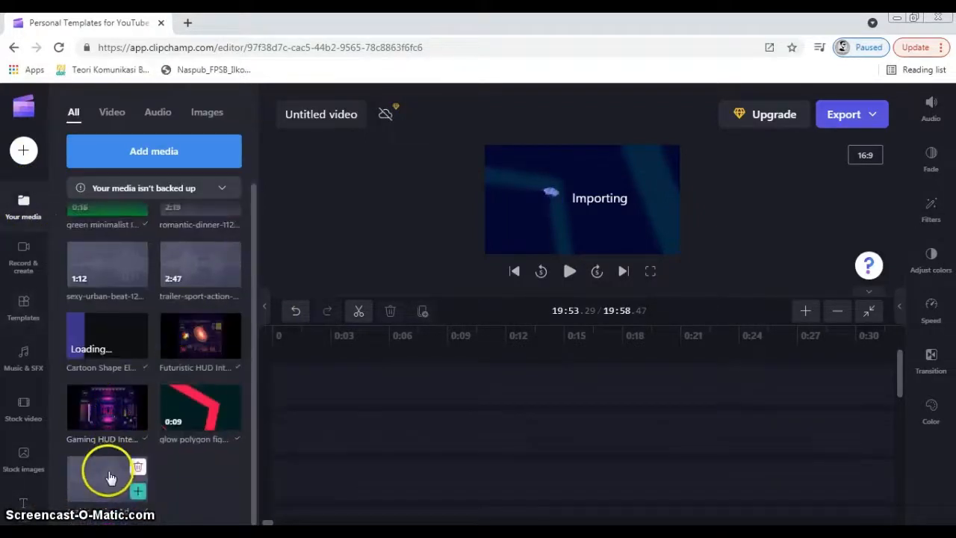
{"action": "mouse_move", "coordinate": [95, 391]}
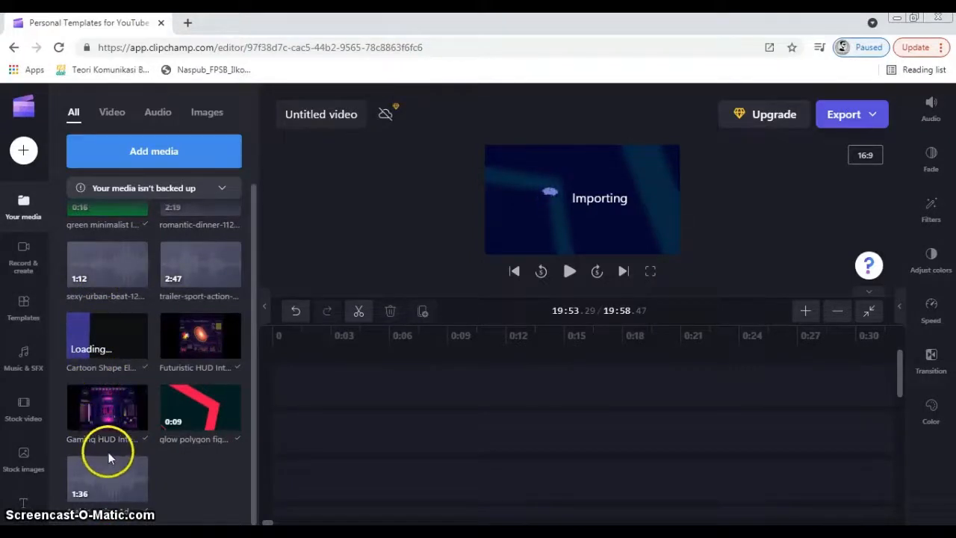
{"action": "left_click_drag", "start_coordinate": [145, 415], "coordinate": [376, 414]}
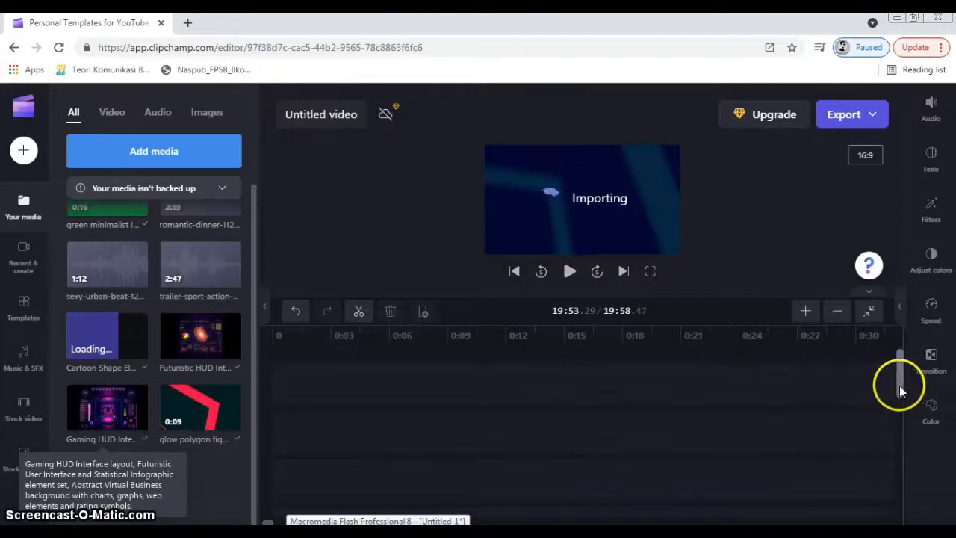
{"action": "left_click_drag", "start_coordinate": [899, 389], "coordinate": [891, 521]}
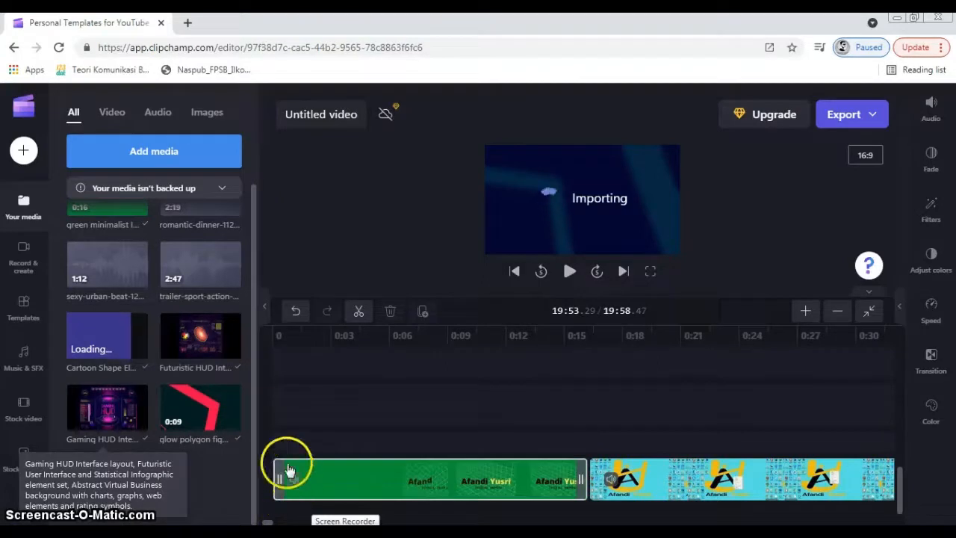
- Play back the green intro clip from the start of the timeline and return the playhead to the beginning
{"action": "left_click", "coordinate": [269, 424]}
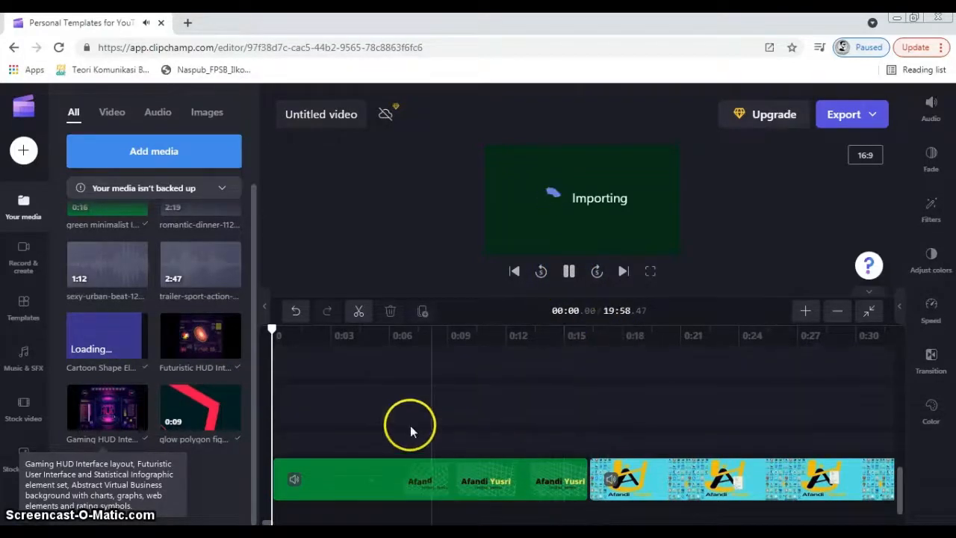
{"action": "left_click", "coordinate": [448, 483]}
{"action": "left_click", "coordinate": [542, 508]}
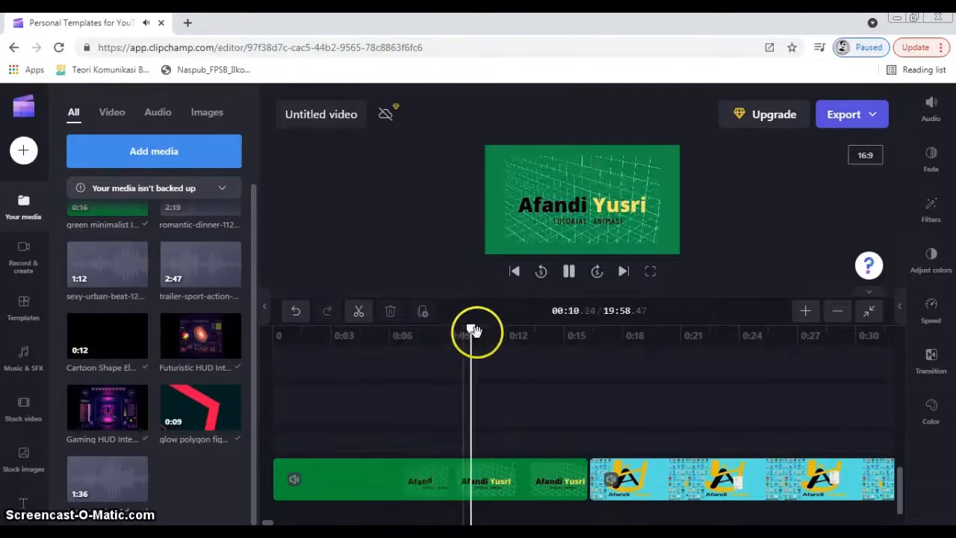
{"action": "left_click_drag", "start_coordinate": [478, 335], "coordinate": [224, 367]}
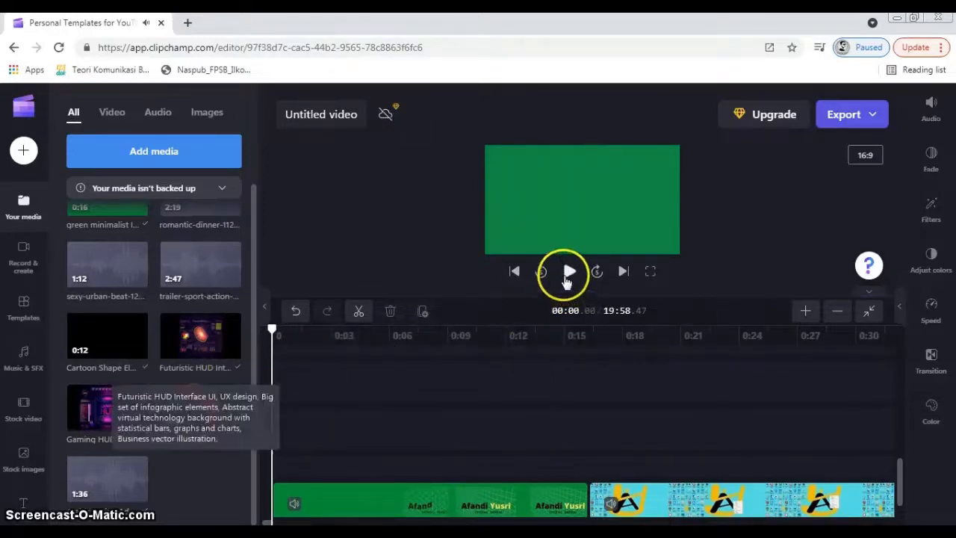
- Add sexy-urban-beat-120564.mp3 beneath the green intro at the start of the timeline and move the playhead back to the beginning
{"action": "scroll", "coordinate": [620, 397], "scroll_direction": "down", "scroll_amount": 1}
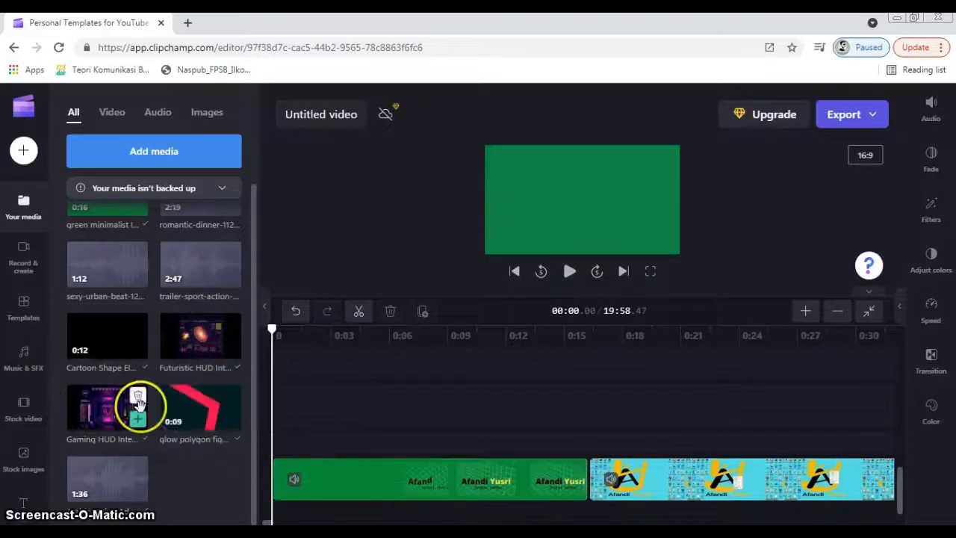
{"action": "left_click_drag", "start_coordinate": [101, 268], "coordinate": [326, 475]}
{"action": "left_click", "coordinate": [329, 470]}
{"action": "left_click", "coordinate": [327, 359]}
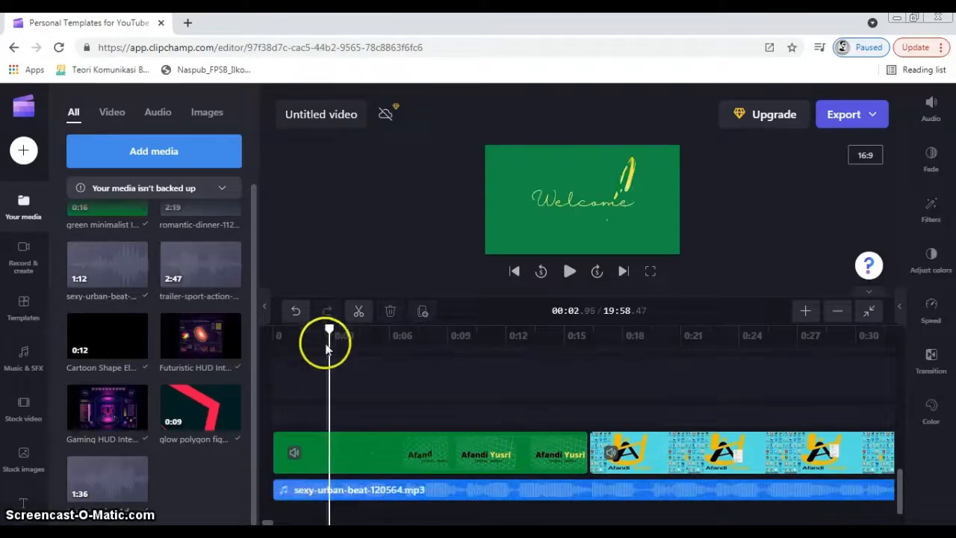
{"action": "left_click_drag", "start_coordinate": [329, 329], "coordinate": [274, 337]}
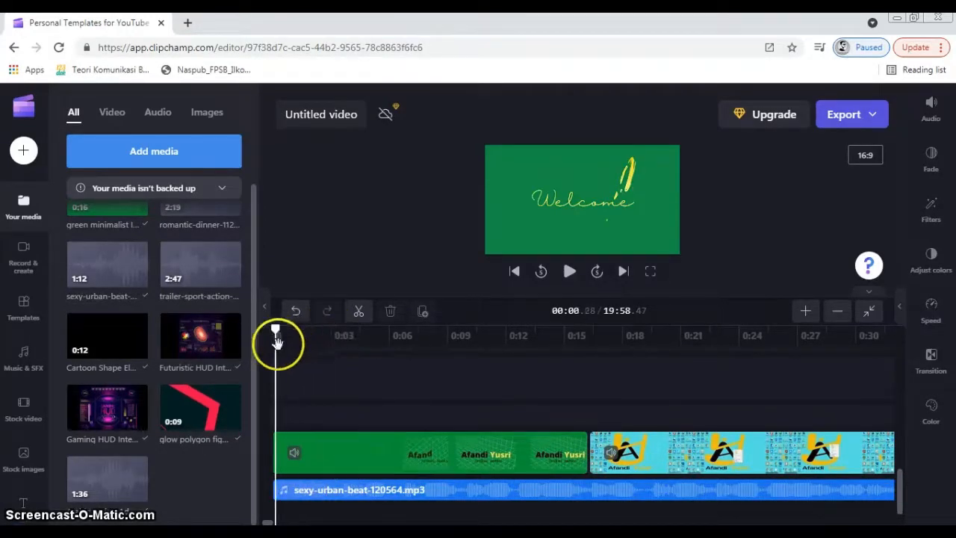
- Place the Arabic Action Adventure Cinematic Background audio directly after sexy-urban-beat-120564.mp3 on the audio track
{"action": "left_click_drag", "start_coordinate": [269, 521], "coordinate": [304, 522]}
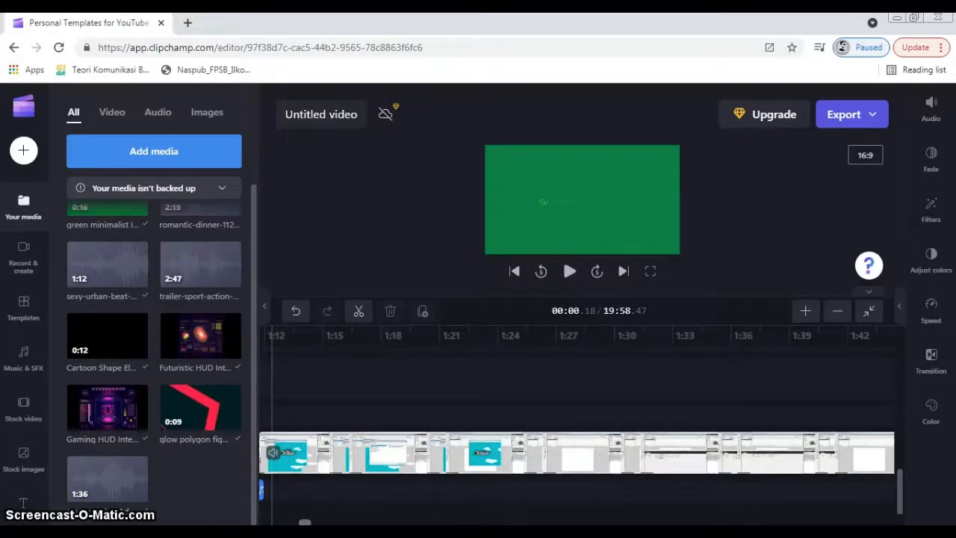
{"action": "left_click_drag", "start_coordinate": [304, 521], "coordinate": [302, 521]}
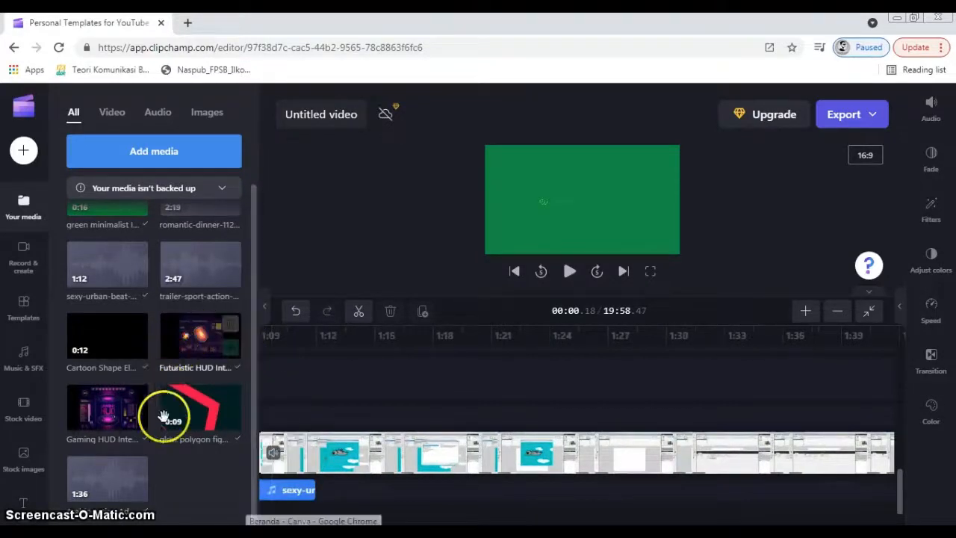
{"action": "mouse_move", "coordinate": [123, 278]}
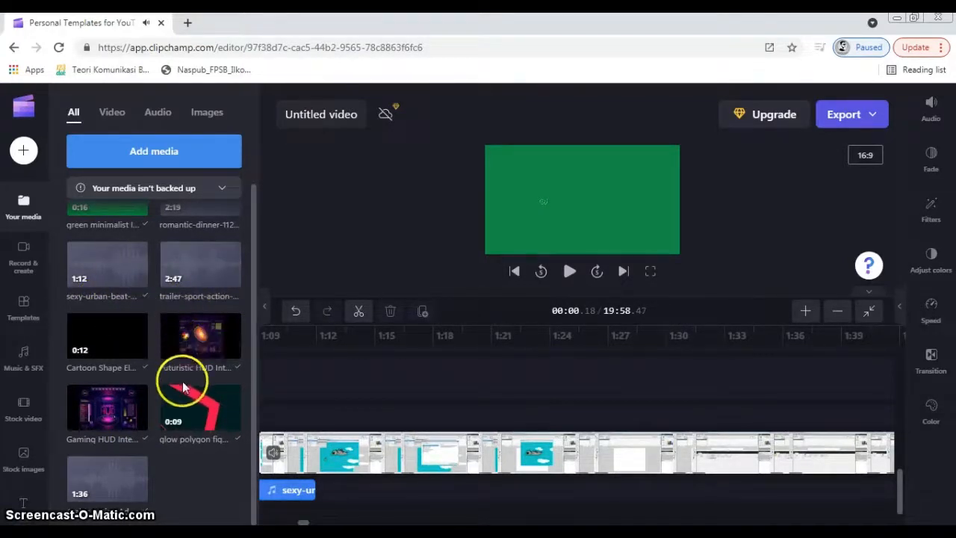
{"action": "left_click_drag", "start_coordinate": [147, 493], "coordinate": [421, 497]}
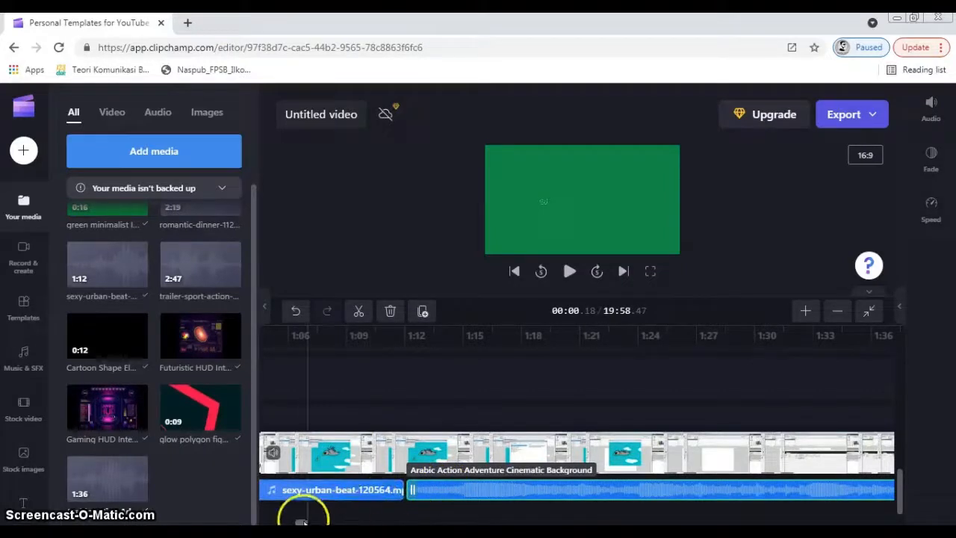
- Append romantic-dinner-112192.mp3 to the audio track directly after the Arabic Action Adventure Cinematic Background clip
{"action": "left_click_drag", "start_coordinate": [303, 522], "coordinate": [351, 521]}
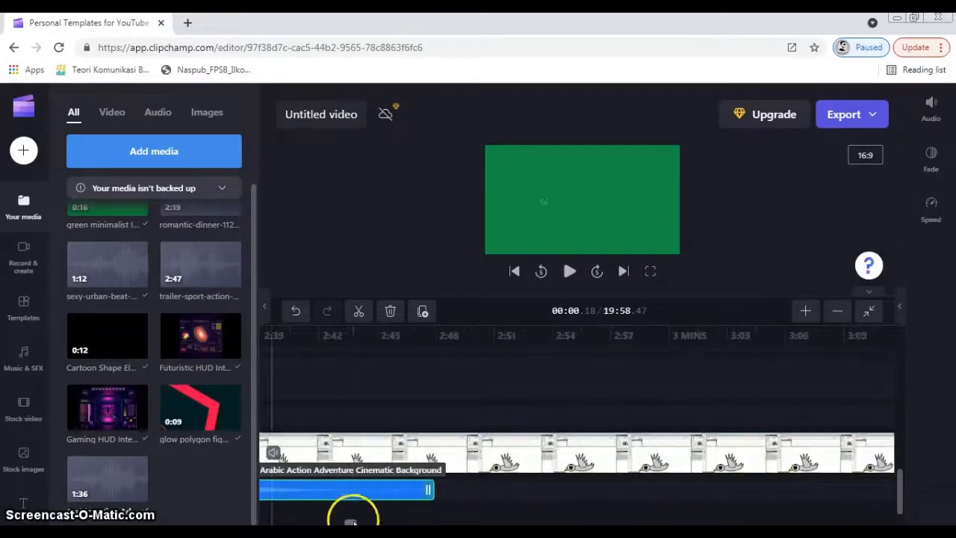
{"action": "left_click", "coordinate": [193, 163]}
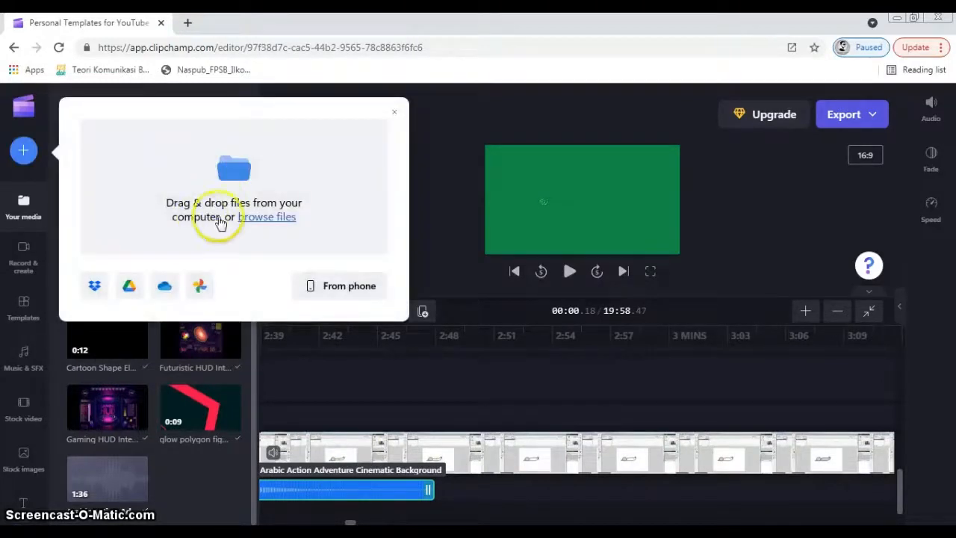
{"action": "left_click", "coordinate": [285, 385]}
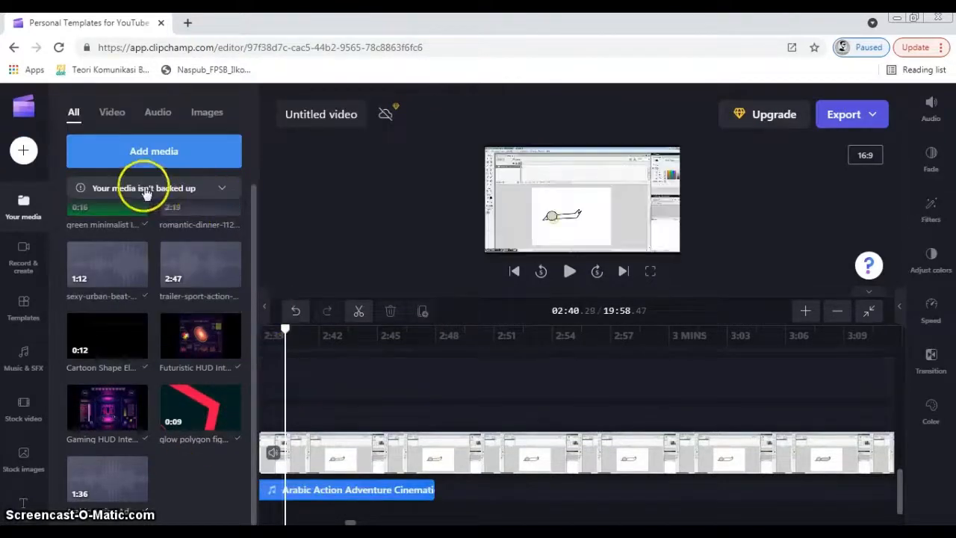
{"action": "left_click", "coordinate": [165, 118]}
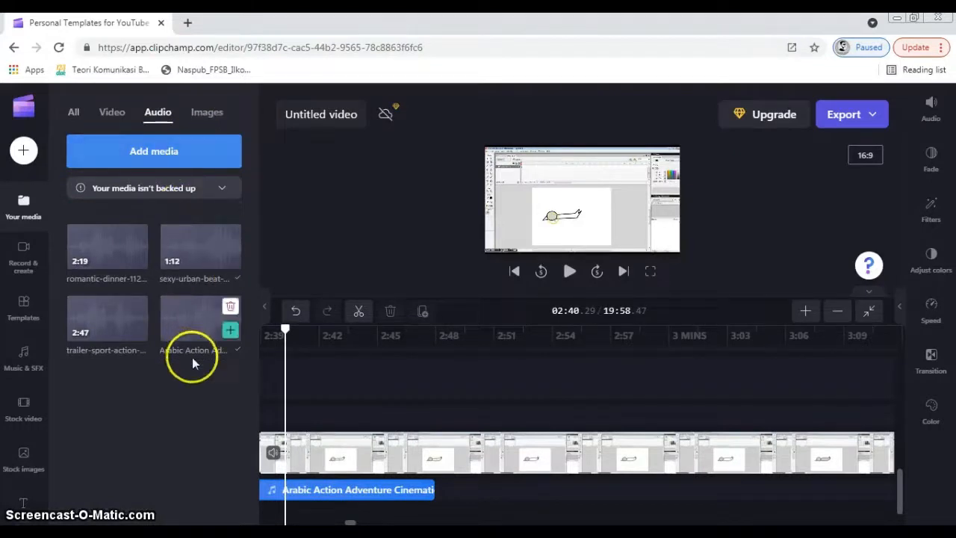
{"action": "mouse_move", "coordinate": [109, 249]}
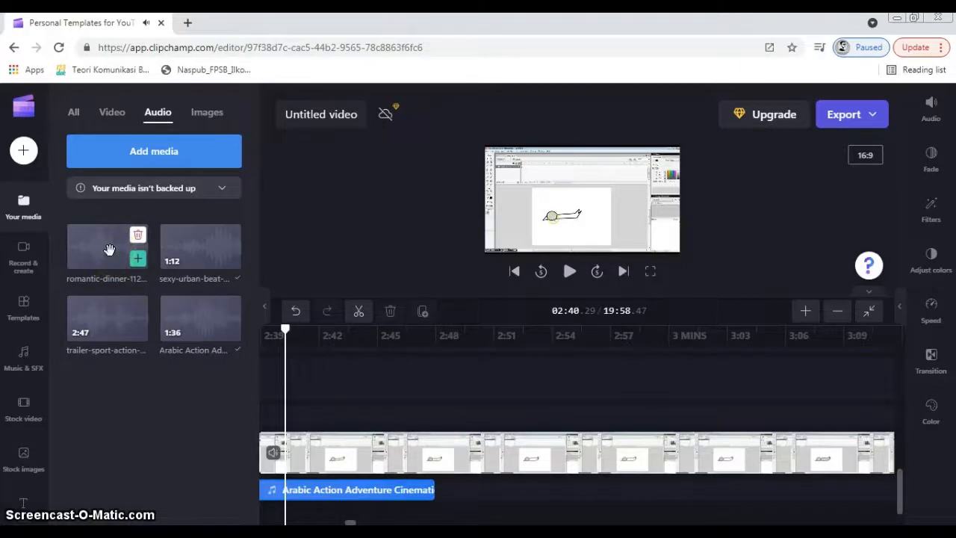
{"action": "mouse_move", "coordinate": [342, 521]}
{"action": "left_mouse_down"}
{"action": "mouse_move", "coordinate": [281, 520]}
{"action": "mouse_move", "coordinate": [362, 520]}
{"action": "mouse_move", "coordinate": [352, 518]}
{"action": "left_mouse_up"}
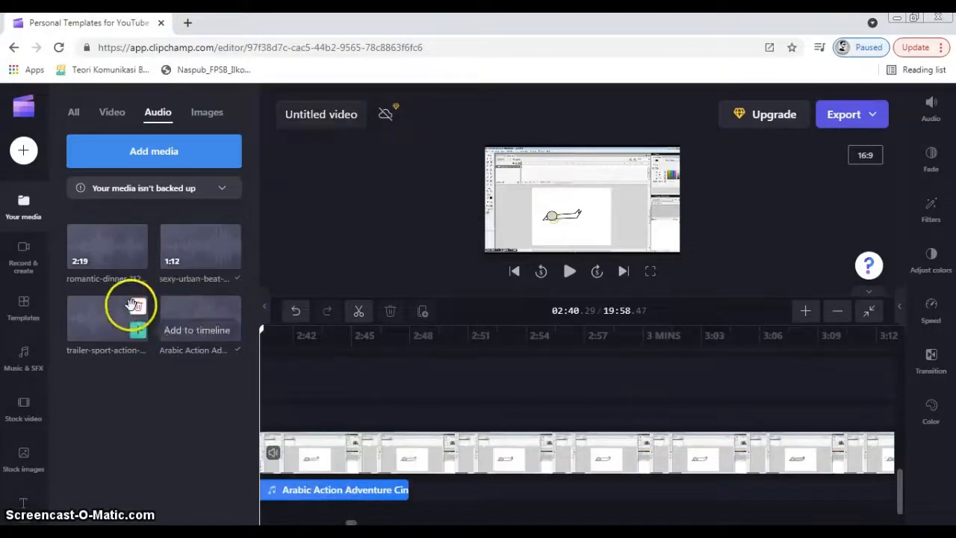
{"action": "mouse_move", "coordinate": [117, 260]}
{"action": "left_click_drag", "start_coordinate": [110, 261], "coordinate": [462, 496]}
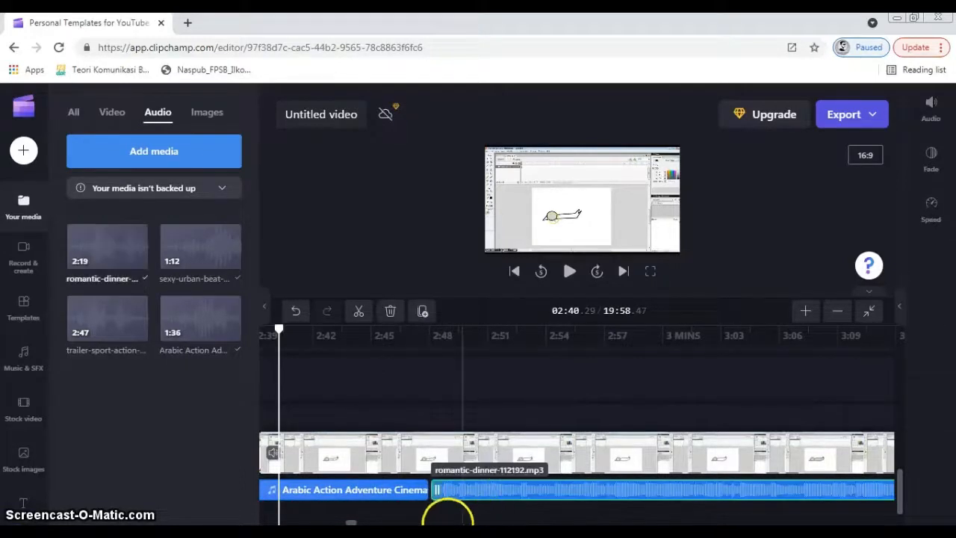
{"action": "left_click", "coordinate": [448, 493]}
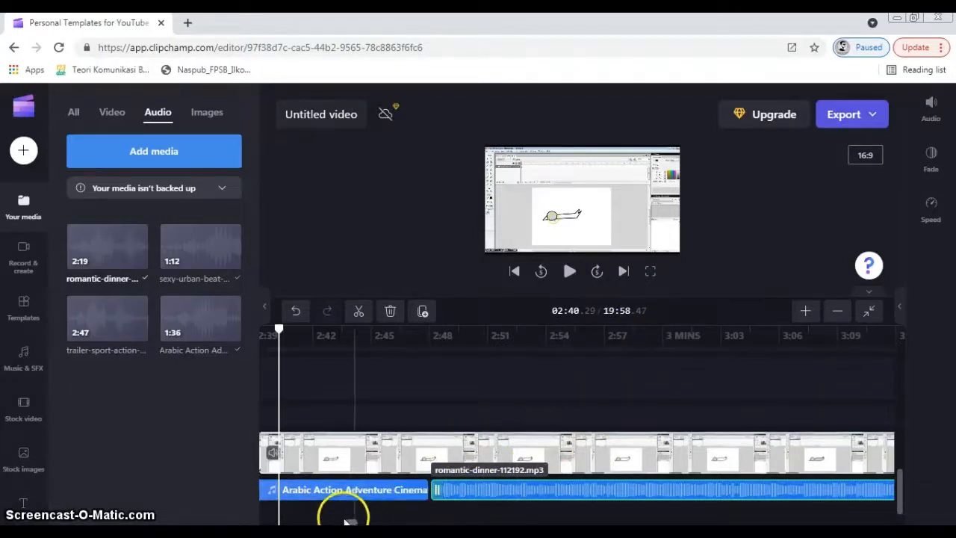
- Import the MP3 files boom-bap-hip-hop-110865, calm-background-for-video-121519 and ambient-cinematic-hip-hop-22168 from Downloads into the project's media
{"action": "left_click_drag", "start_coordinate": [351, 520], "coordinate": [425, 520]}
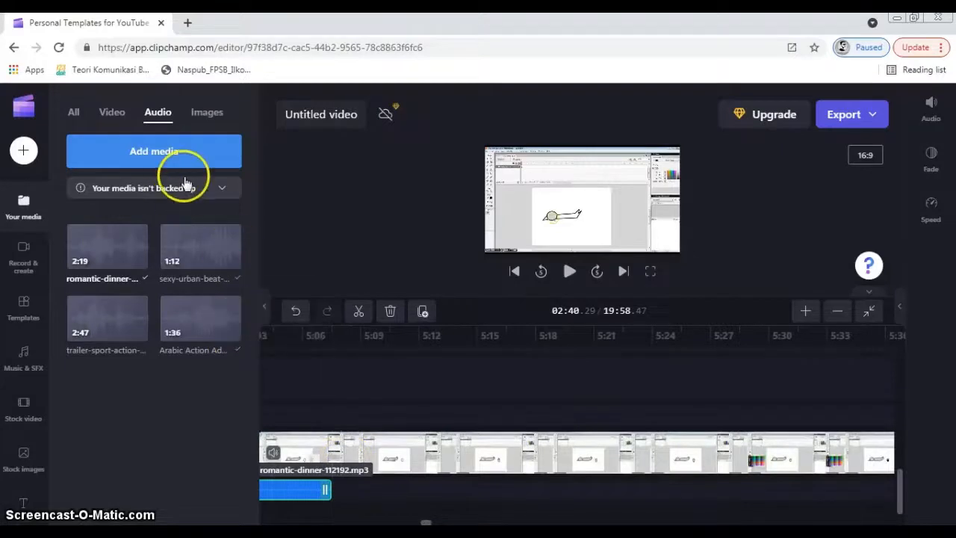
{"action": "left_click", "coordinate": [206, 159]}
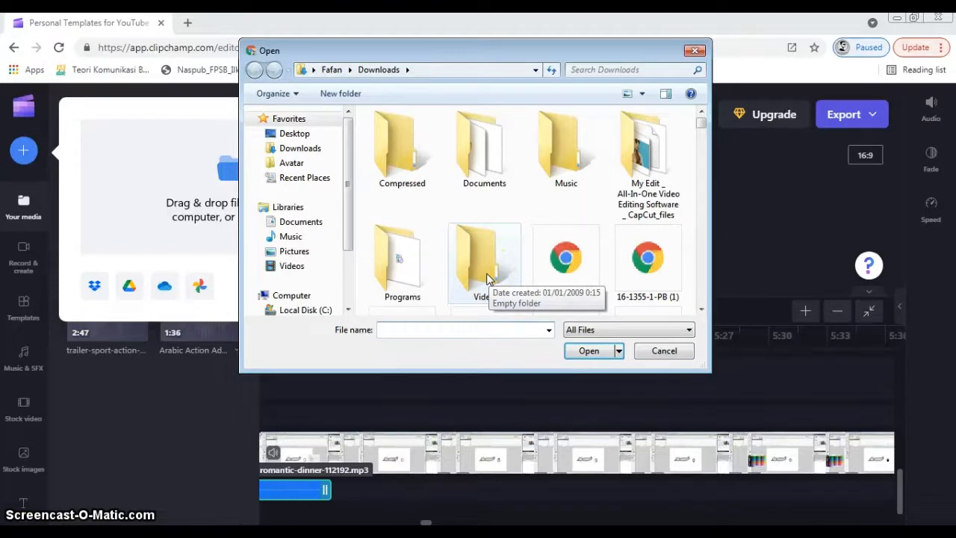
{"action": "left_click", "coordinate": [299, 159]}
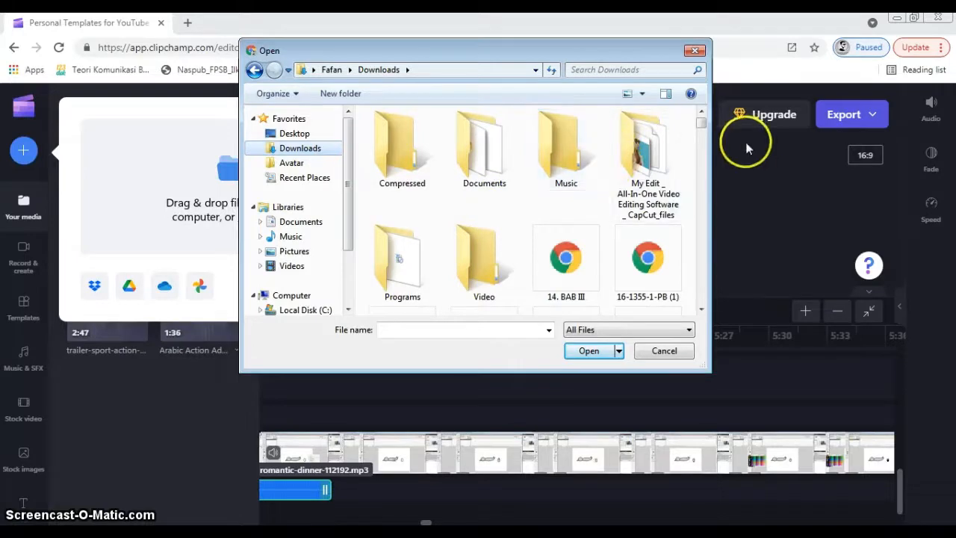
{"action": "left_click_drag", "start_coordinate": [707, 129], "coordinate": [716, 171]}
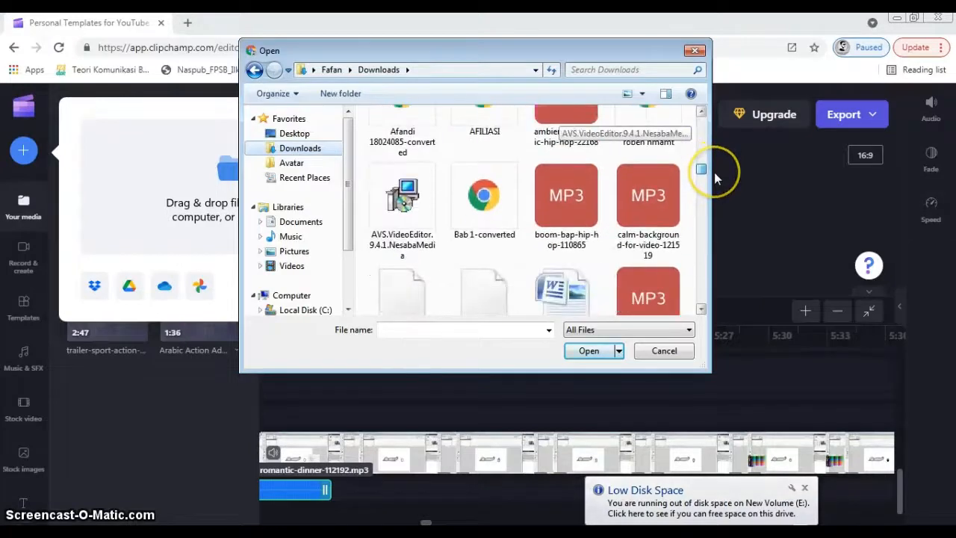
{"action": "left_click", "coordinate": [574, 222]}
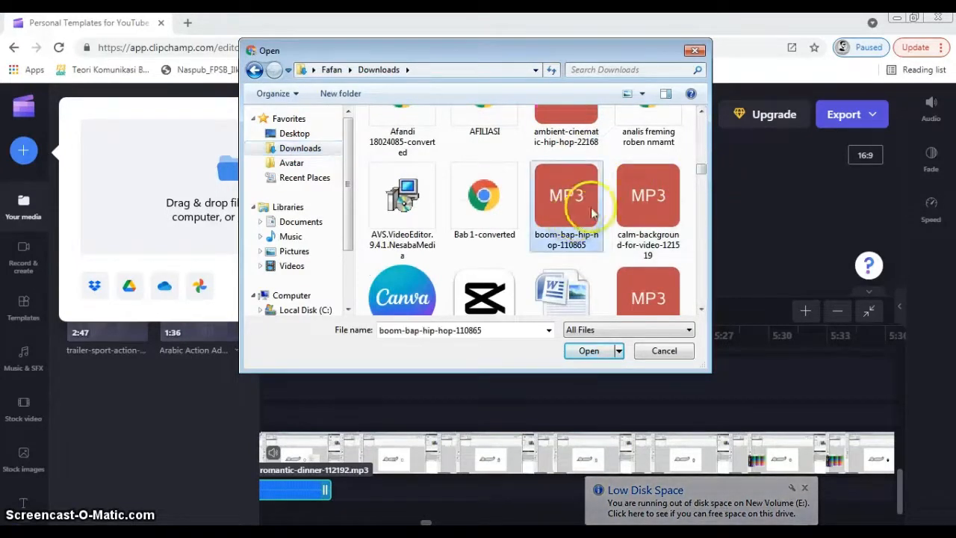
{"action": "left_click", "coordinate": [643, 227], "text": "ctrl"}
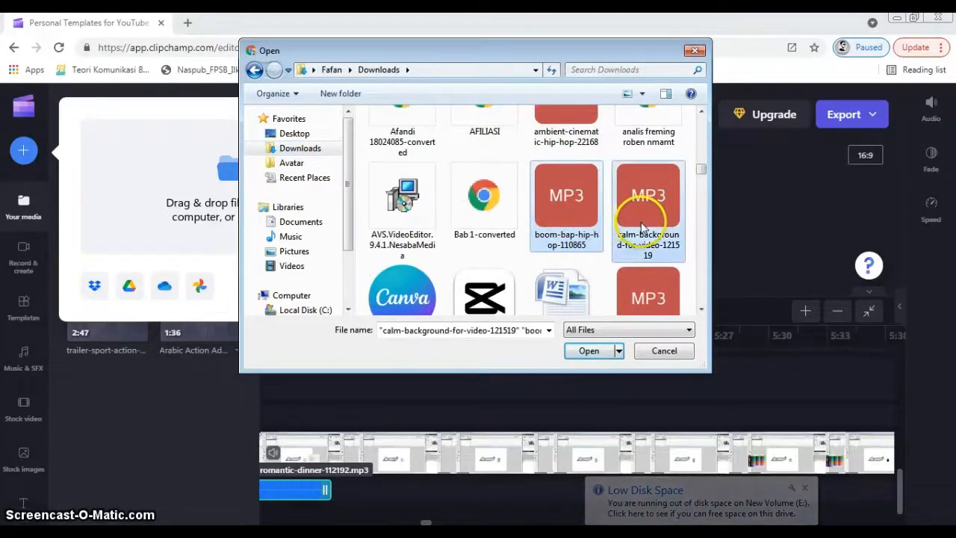
{"action": "left_click", "coordinate": [587, 139], "text": "ctrl"}
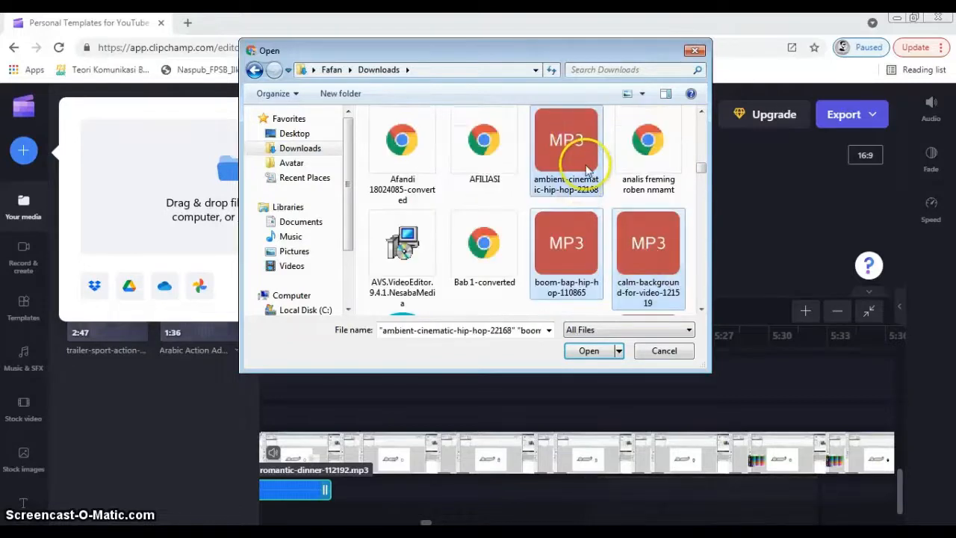
{"action": "left_click", "coordinate": [588, 352]}
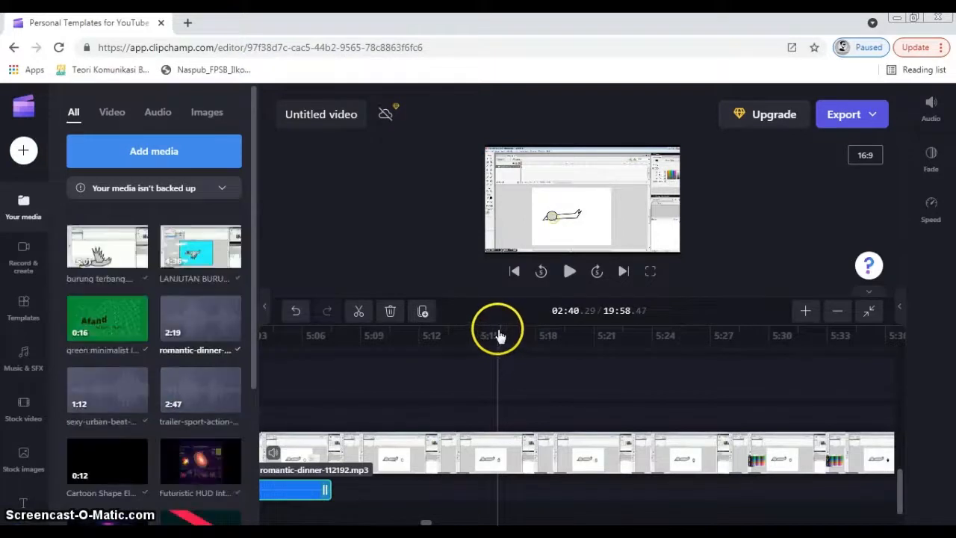
- Place the boom-bap-hip-hop-110865 audio on the audio track directly after romantic-dinner-112192.mp3
{"action": "left_click", "coordinate": [156, 116]}
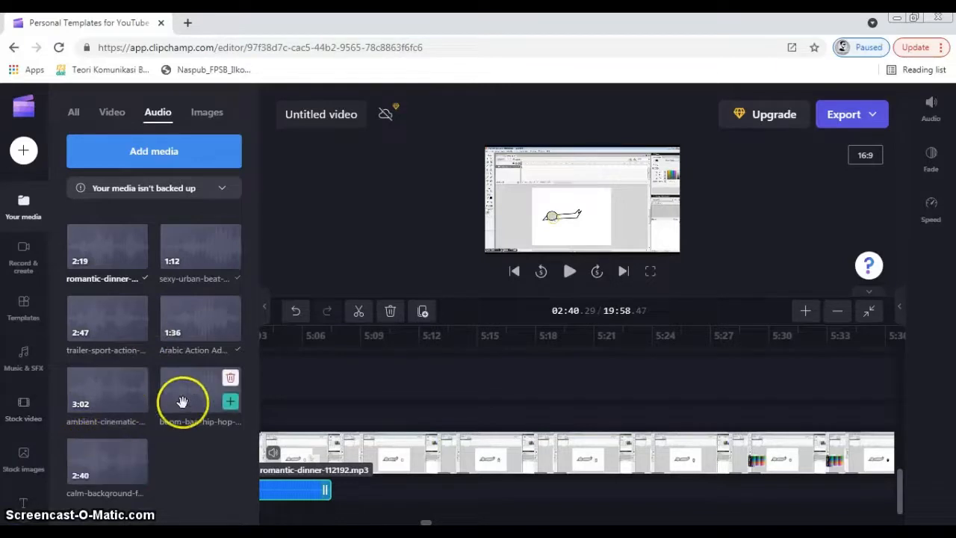
{"action": "left_click_drag", "start_coordinate": [197, 399], "coordinate": [453, 484]}
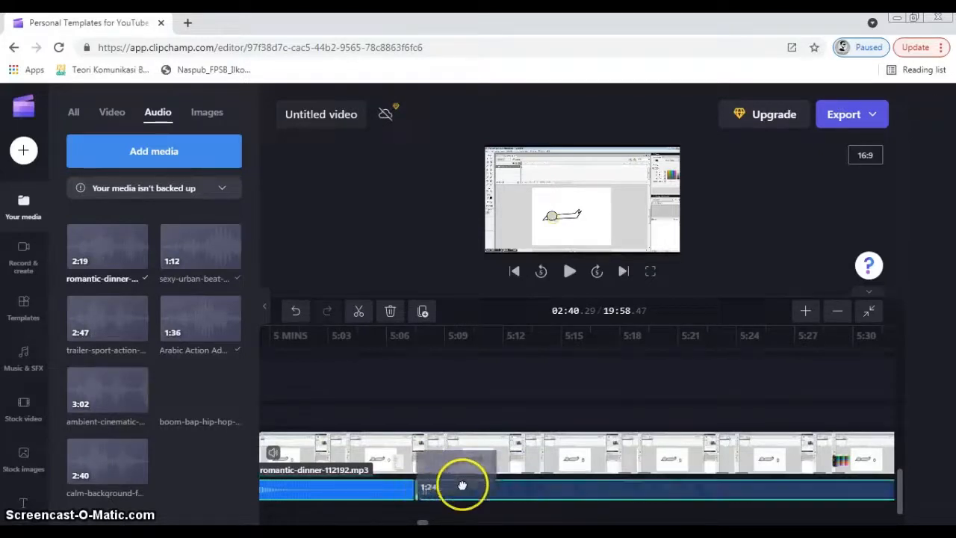
- Append ambient-cinematic-hip-hop-22168.mp3 and trailer-sport-action-16203.mp3 in that order directly after boom-bap-hip-hop-110865.mp3 on the audio track
{"action": "left_click_drag", "start_coordinate": [425, 521], "coordinate": [469, 522]}
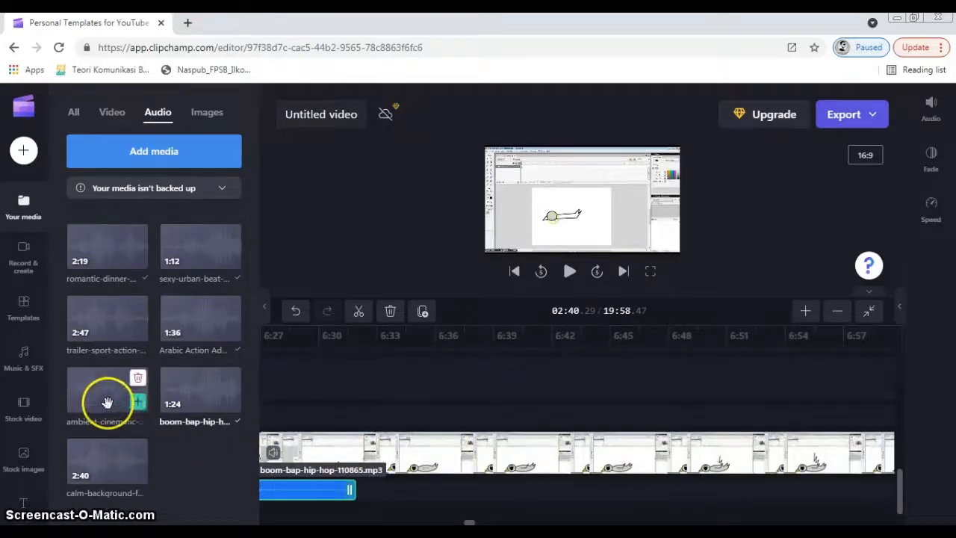
{"action": "left_click_drag", "start_coordinate": [141, 403], "coordinate": [536, 489]}
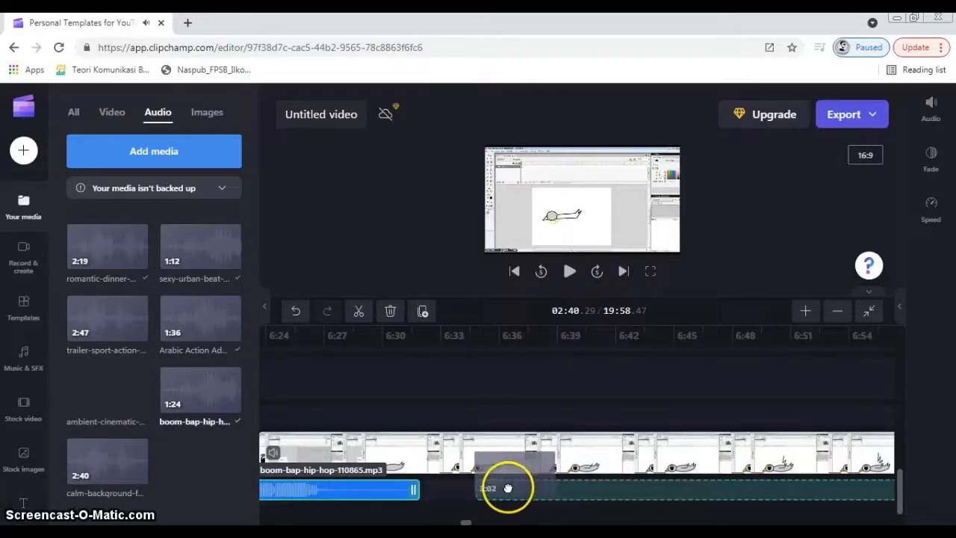
{"action": "left_click_drag", "start_coordinate": [456, 487], "coordinate": [455, 486]}
{"action": "left_click_drag", "start_coordinate": [465, 522], "coordinate": [563, 522]}
{"action": "mouse_move", "coordinate": [141, 383]}
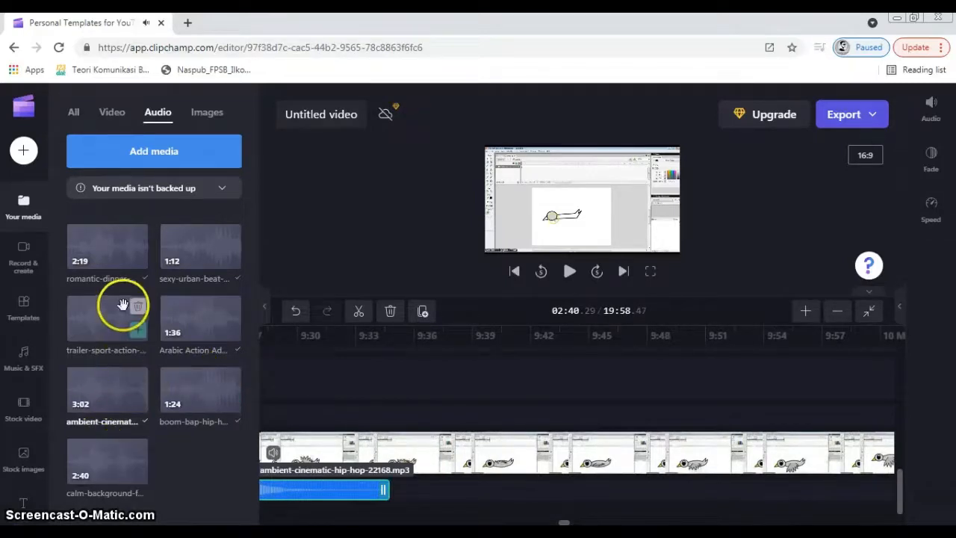
{"action": "left_click_drag", "start_coordinate": [103, 321], "coordinate": [495, 483]}
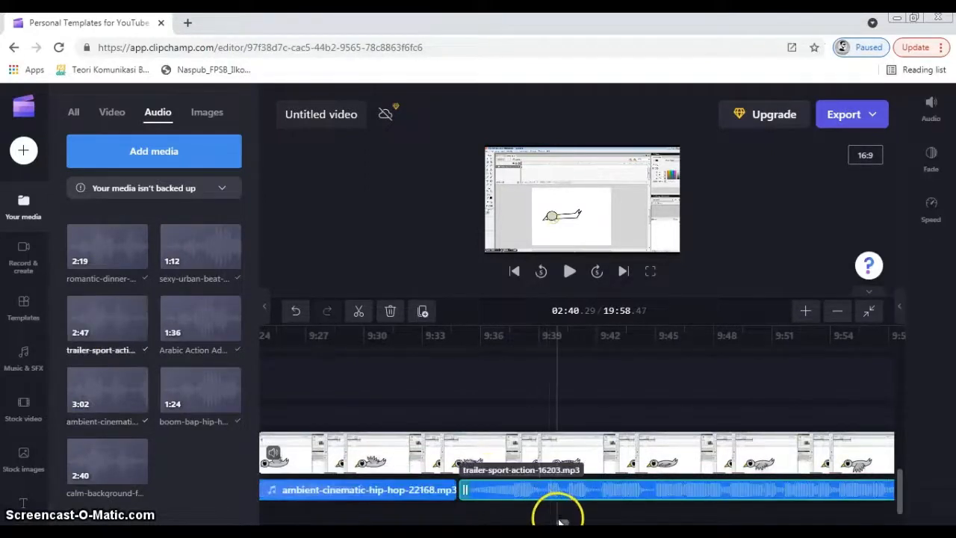
- Append second copies of sexy-urban-beat-120564.mp3 and romantic-dinner-112192.mp3 in that order directly after trailer-sport-action-16203.mp3 on the audio track
{"action": "left_click_drag", "start_coordinate": [558, 520], "coordinate": [644, 521]}
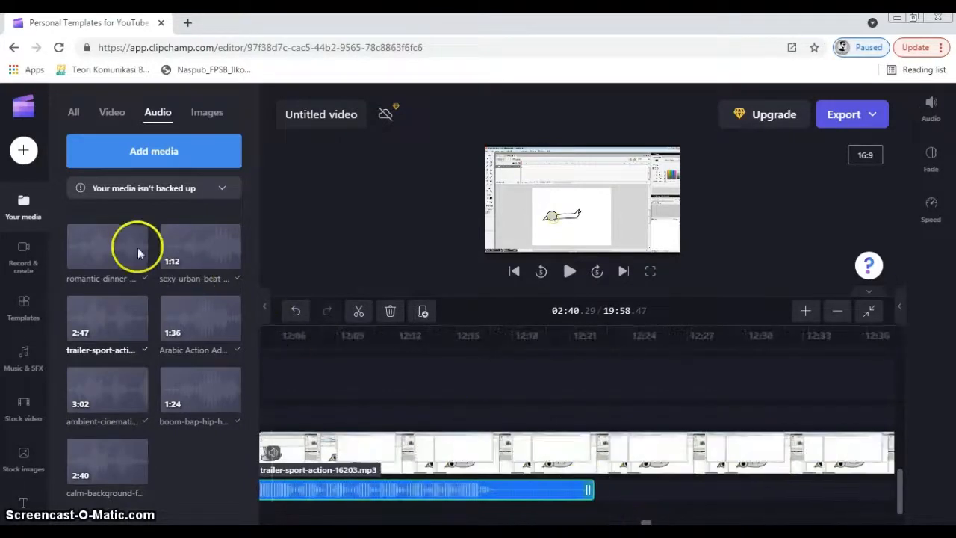
{"action": "mouse_move", "coordinate": [210, 260]}
{"action": "left_click_drag", "start_coordinate": [204, 259], "coordinate": [632, 486]}
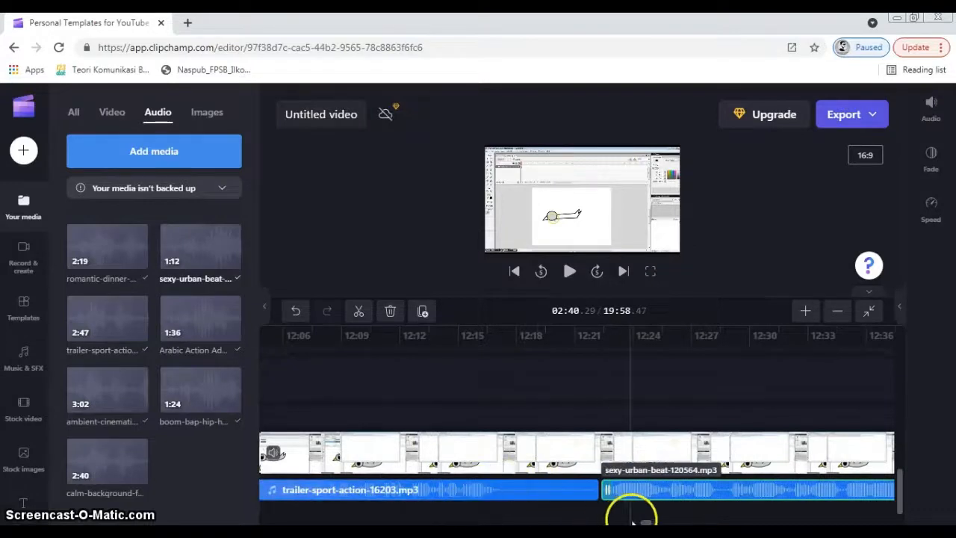
{"action": "left_click_drag", "start_coordinate": [648, 519], "coordinate": [681, 519]}
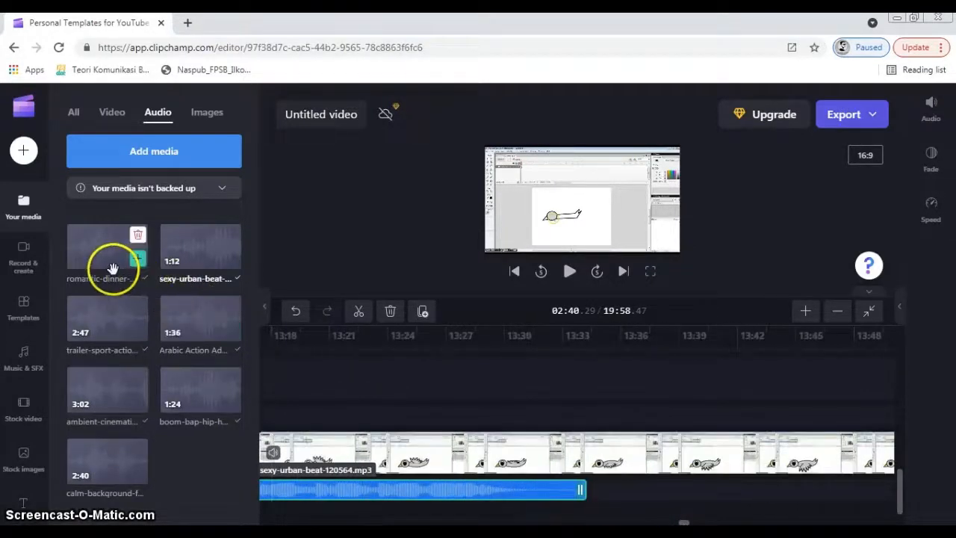
{"action": "left_click_drag", "start_coordinate": [116, 269], "coordinate": [583, 499]}
- Append calm-background-for-video-121519.mp3 and another ambient-cinematic-hip-hop-22168.mp3 in that order after the last romantic-dinner-112192.mp3 on the audio track
{"action": "left_click_drag", "start_coordinate": [681, 521], "coordinate": [755, 521]}
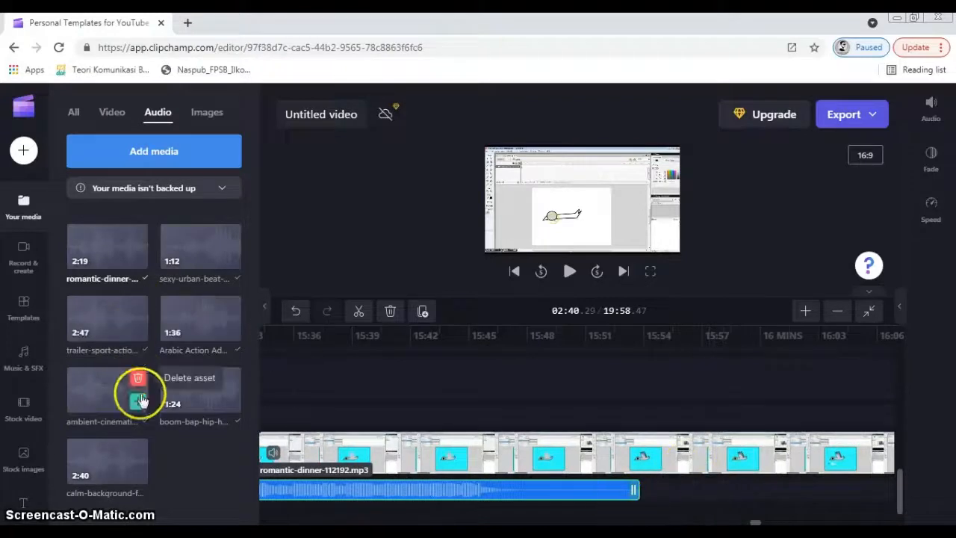
{"action": "mouse_move", "coordinate": [104, 445]}
{"action": "left_click_drag", "start_coordinate": [104, 445], "coordinate": [609, 486]}
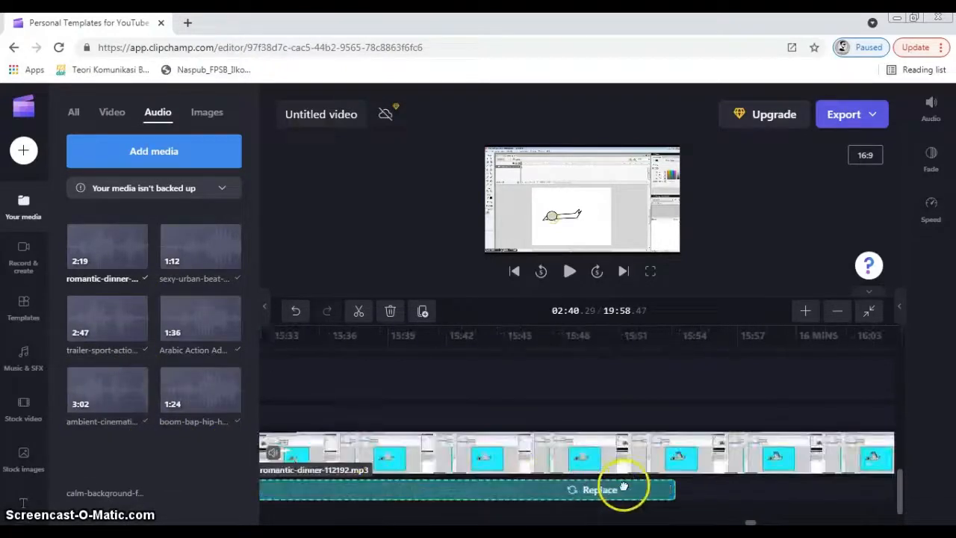
{"action": "mouse_move", "coordinate": [698, 493]}
{"action": "left_mouse_down"}
{"action": "mouse_move", "coordinate": [721, 495]}
{"action": "mouse_move", "coordinate": [725, 486]}
{"action": "mouse_move", "coordinate": [704, 494]}
{"action": "left_mouse_up"}
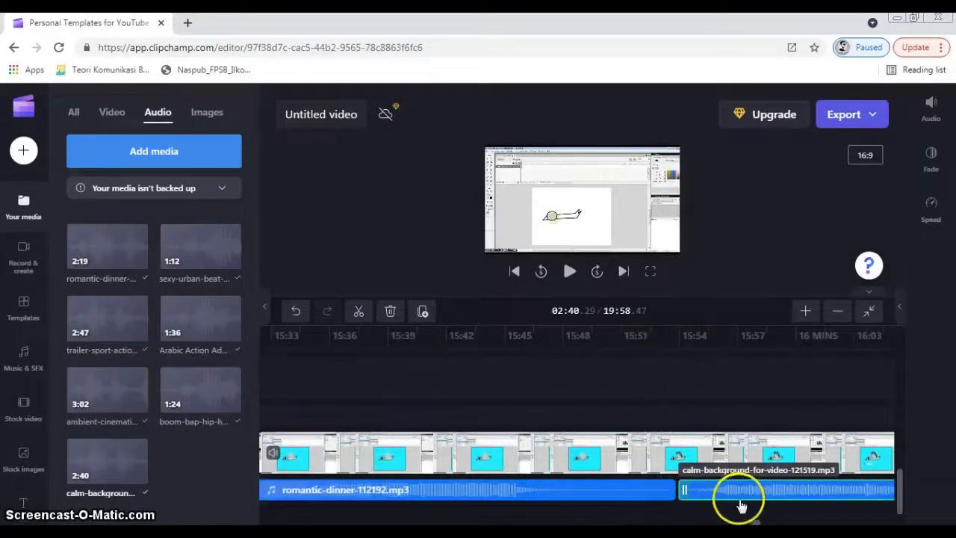
{"action": "left_click_drag", "start_coordinate": [755, 522], "coordinate": [844, 518]}
{"action": "mouse_move", "coordinate": [72, 321]}
{"action": "left_click_drag", "start_coordinate": [100, 395], "coordinate": [569, 494]}
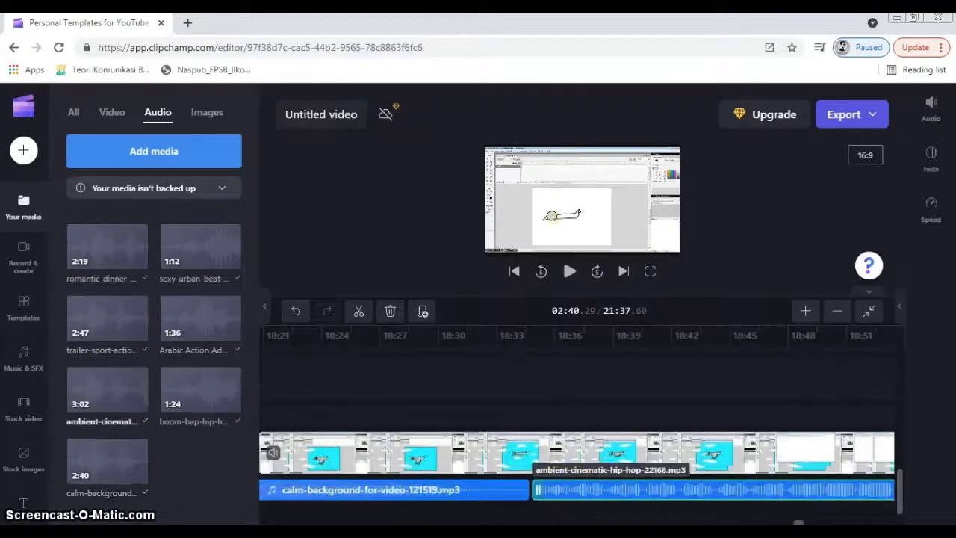
- Split the last ambient-cinematic-hip-hop-22168.mp3 clip at 19:53.32, where the main video ends and the outro begins, and delete the remainder
{"action": "left_click_drag", "start_coordinate": [798, 521], "coordinate": [839, 505]}
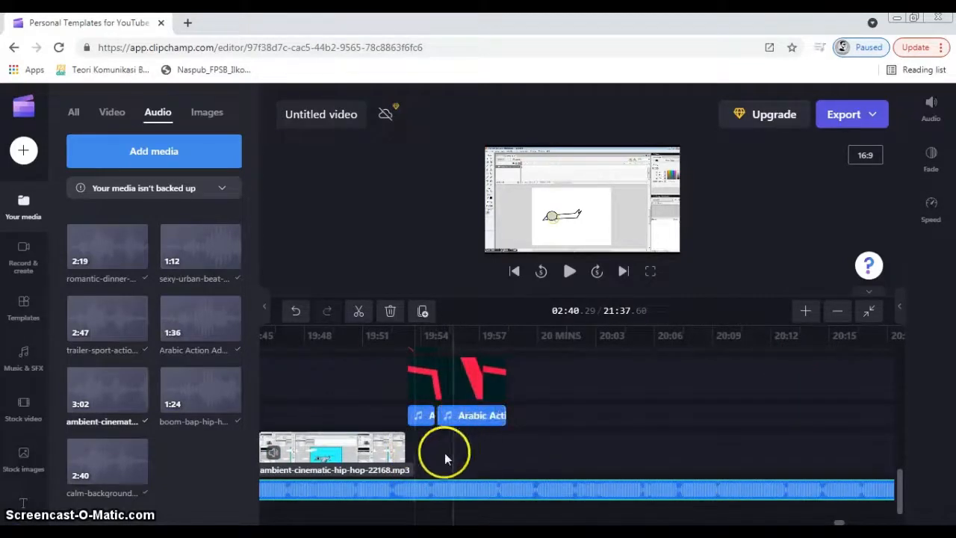
{"action": "left_click", "coordinate": [407, 484]}
{"action": "left_click", "coordinate": [406, 459]}
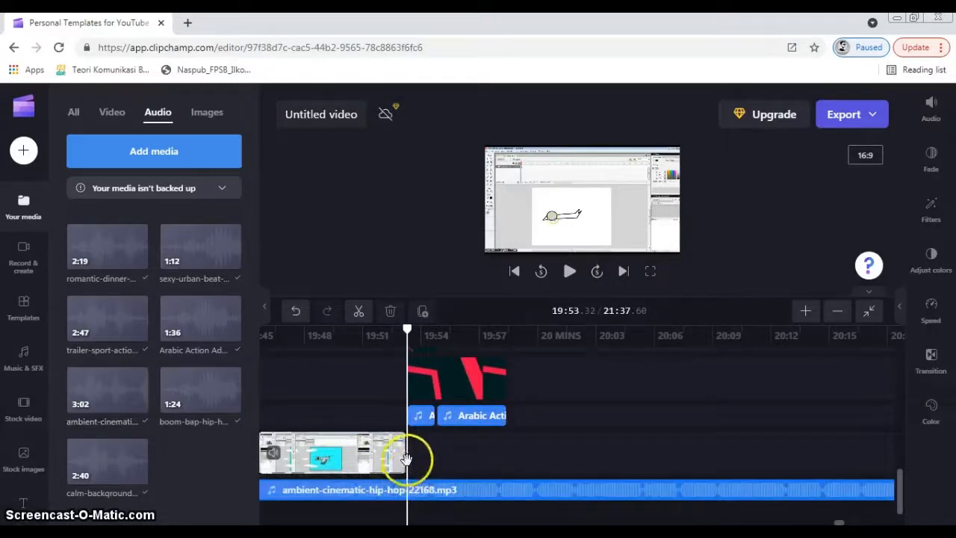
{"action": "left_click", "coordinate": [359, 312]}
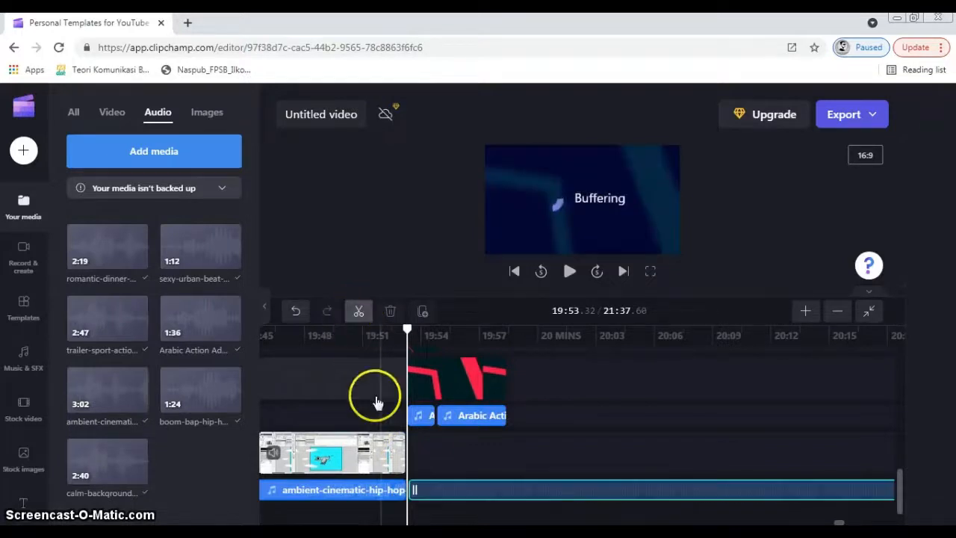
{"action": "left_click", "coordinate": [433, 487]}
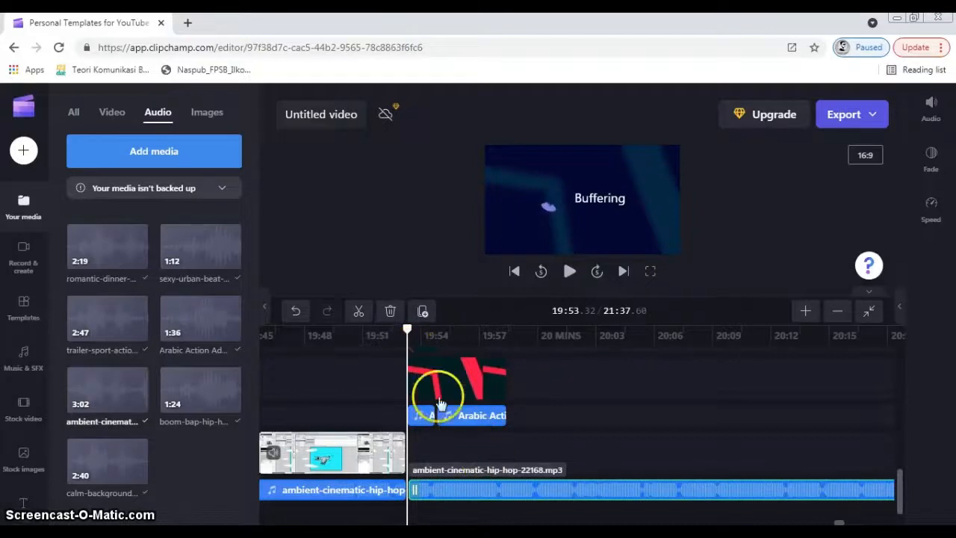
{"action": "left_click", "coordinate": [390, 312]}
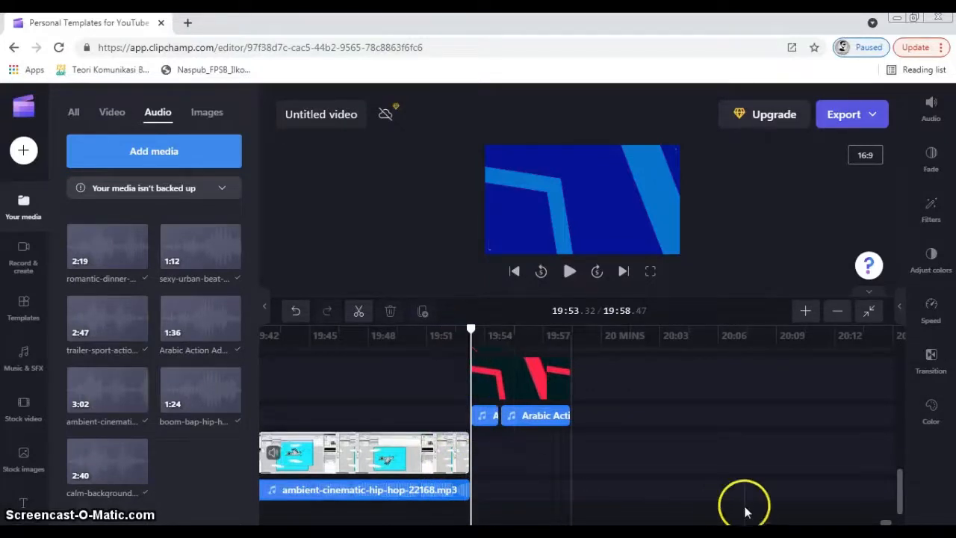
- Choose a video quality and export the finished project as an MP4 file
{"action": "left_click_drag", "start_coordinate": [883, 513], "coordinate": [249, 493]}
{"action": "left_click_drag", "start_coordinate": [312, 508], "coordinate": [260, 484]}
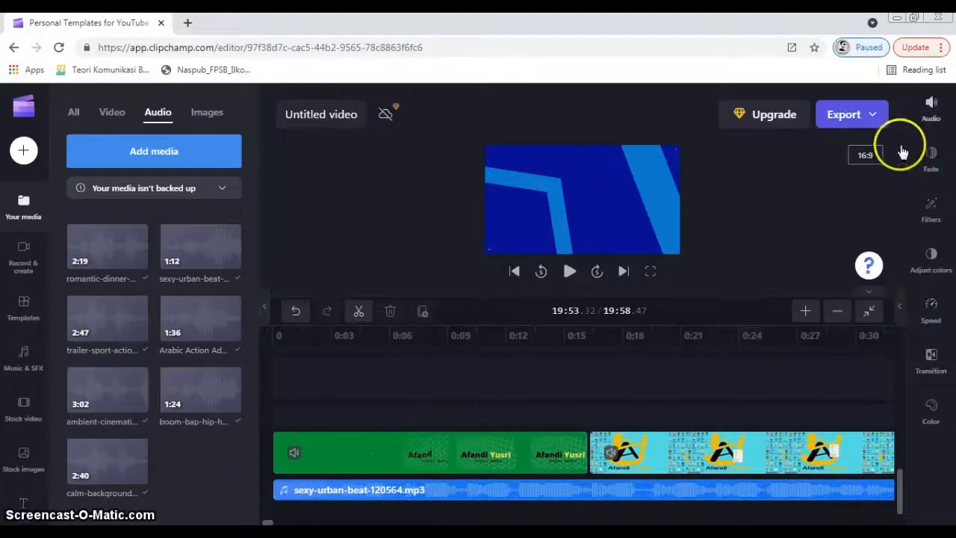
{"action": "left_click", "coordinate": [862, 114]}
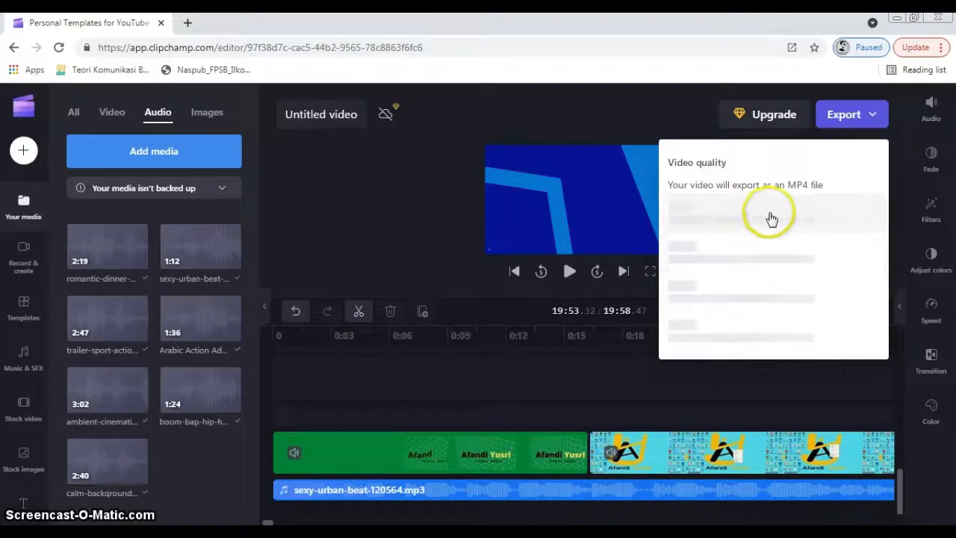
{"action": "left_click", "coordinate": [770, 320]}
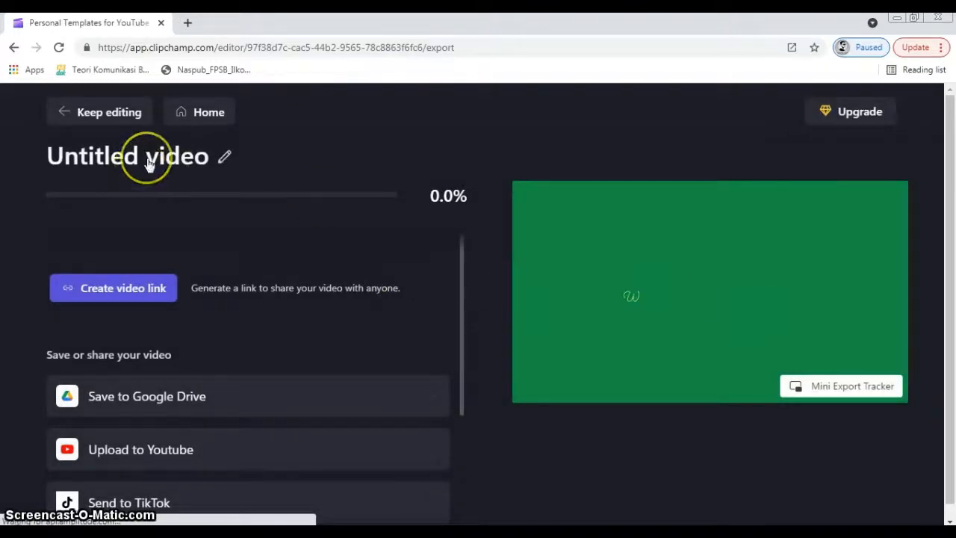
- Replace the exported video's title with one beginning "animasi burung ter"
{"action": "left_click", "coordinate": [207, 158]}
{"action": "left_click_drag", "start_coordinate": [210, 153], "coordinate": [41, 174]}
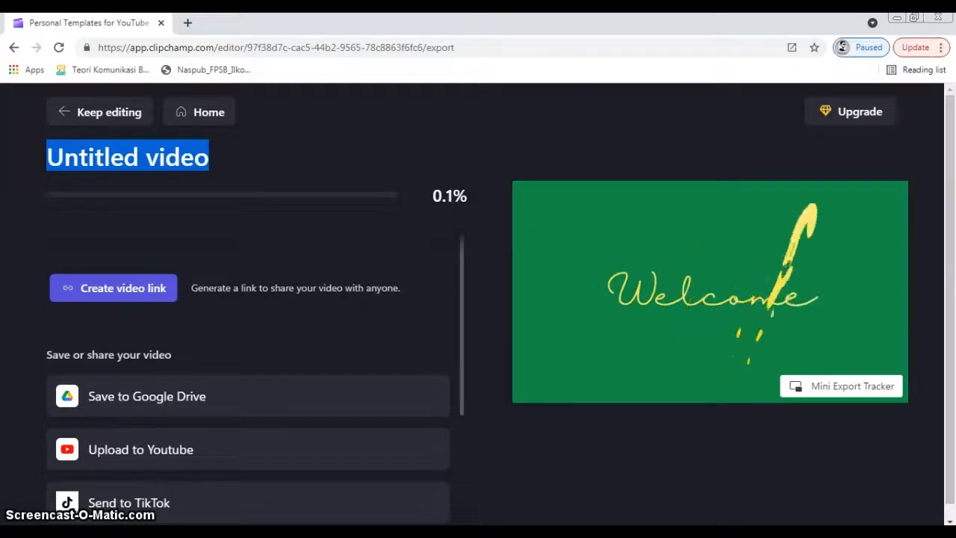
{"action": "type", "text": "ani"}
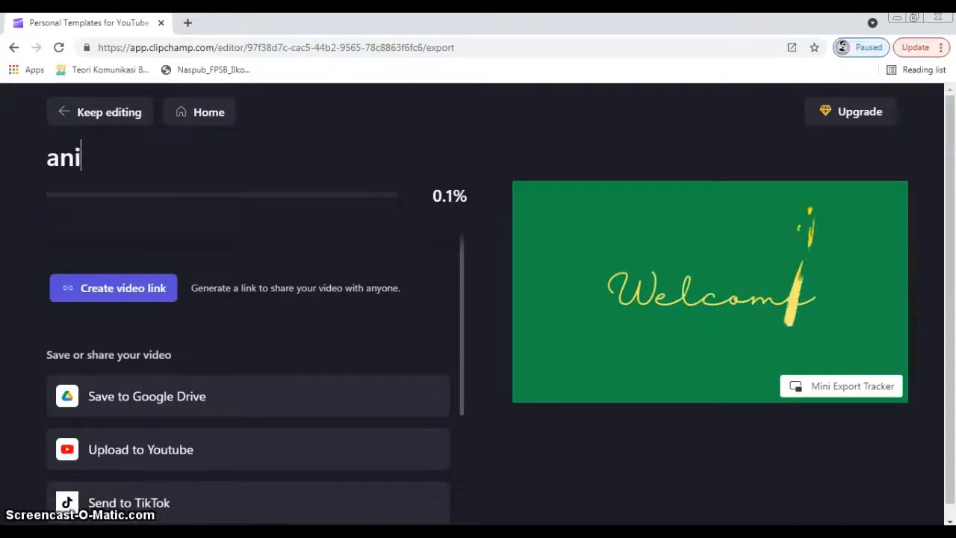
{"action": "type", "text": "masi burung ter"}
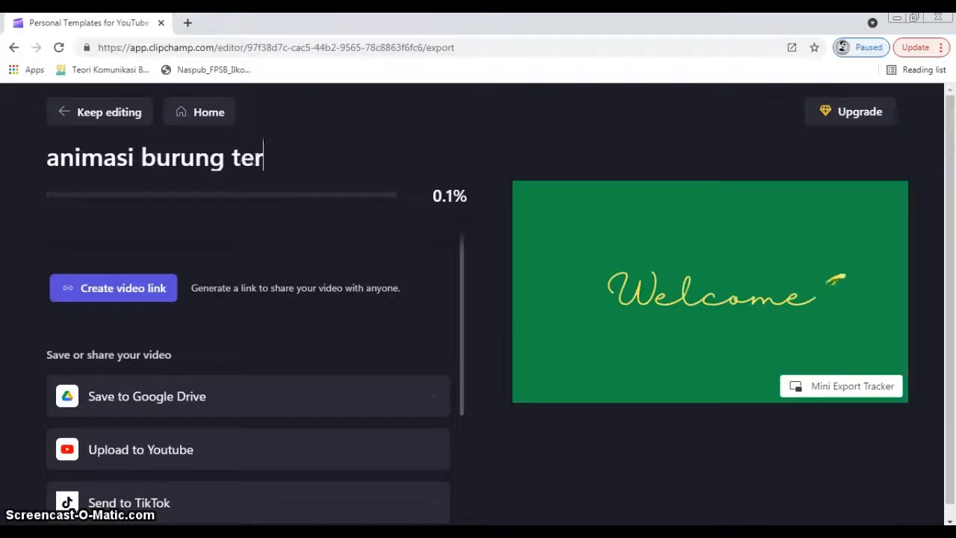